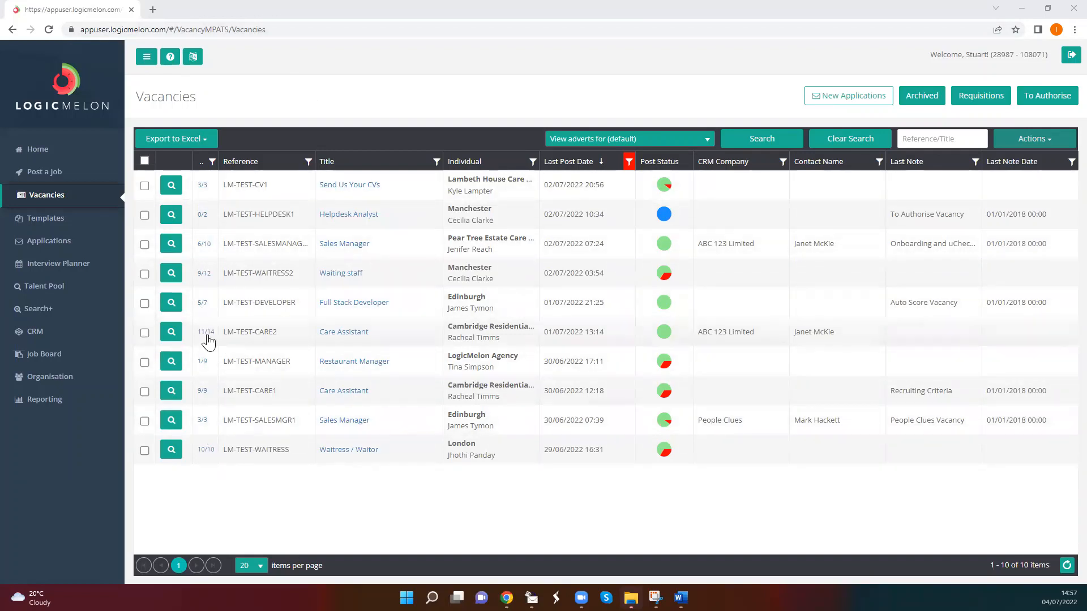
# Open the applications for the LM-TEST-CARE2 vacancy and the profile of the rejected candidate tagged Good.
pyautogui.moveTo(208, 338)
pyautogui.click(207, 332)
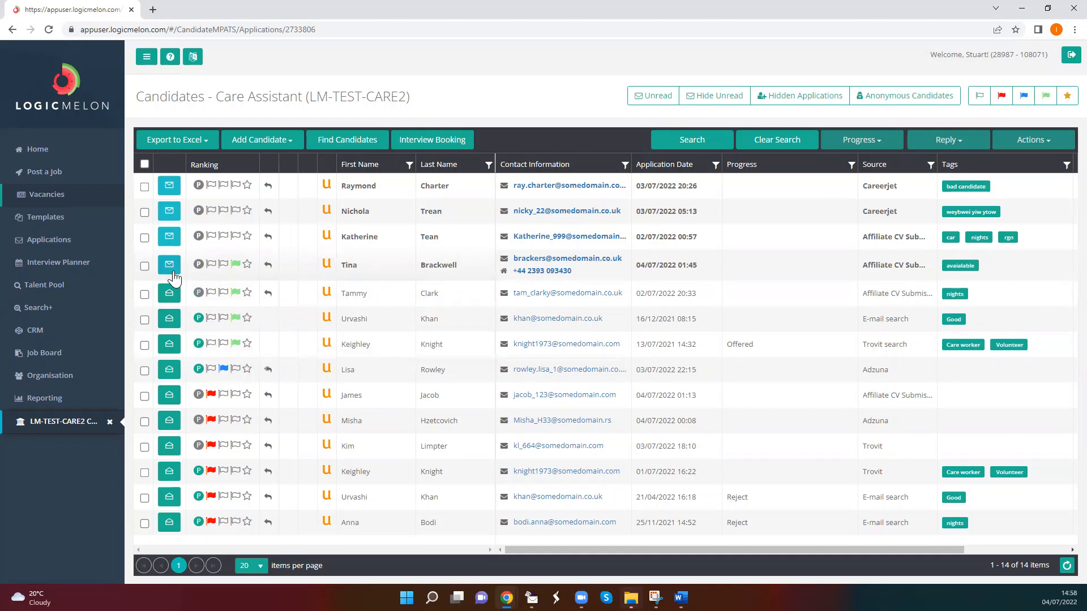
pyautogui.click(165, 502)
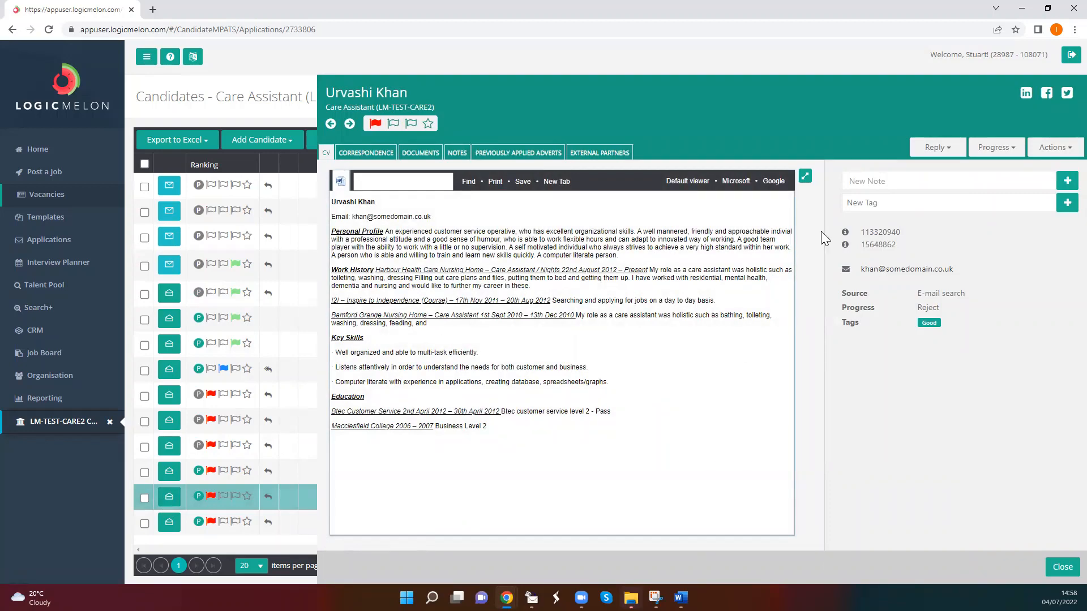
# View the candidate's CV in the Microsoft viewer, and check their correspondence and documents.
pyautogui.click(737, 183)
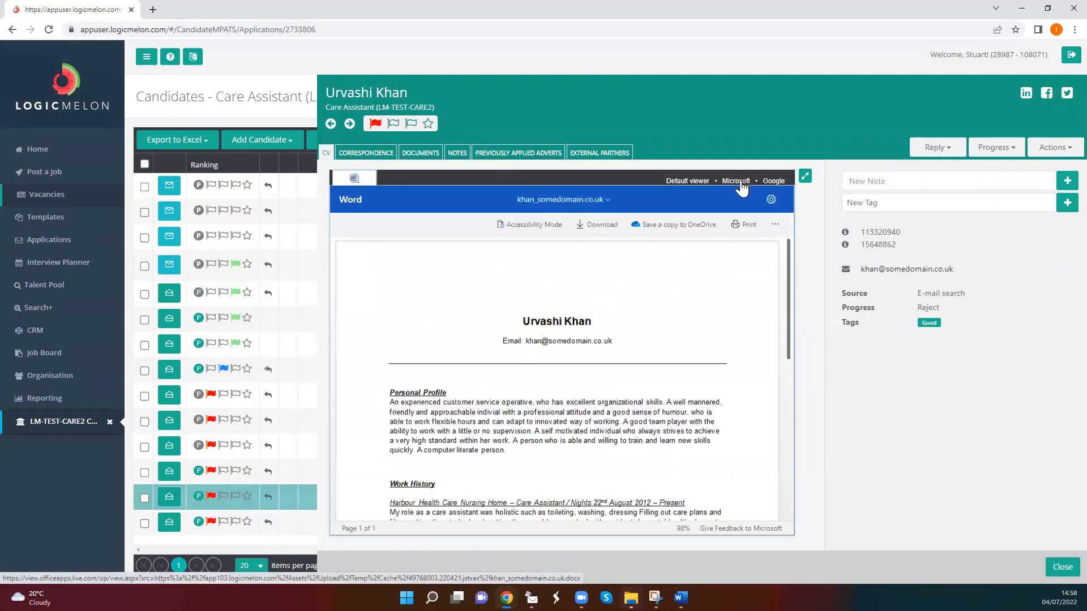
pyautogui.click(356, 159)
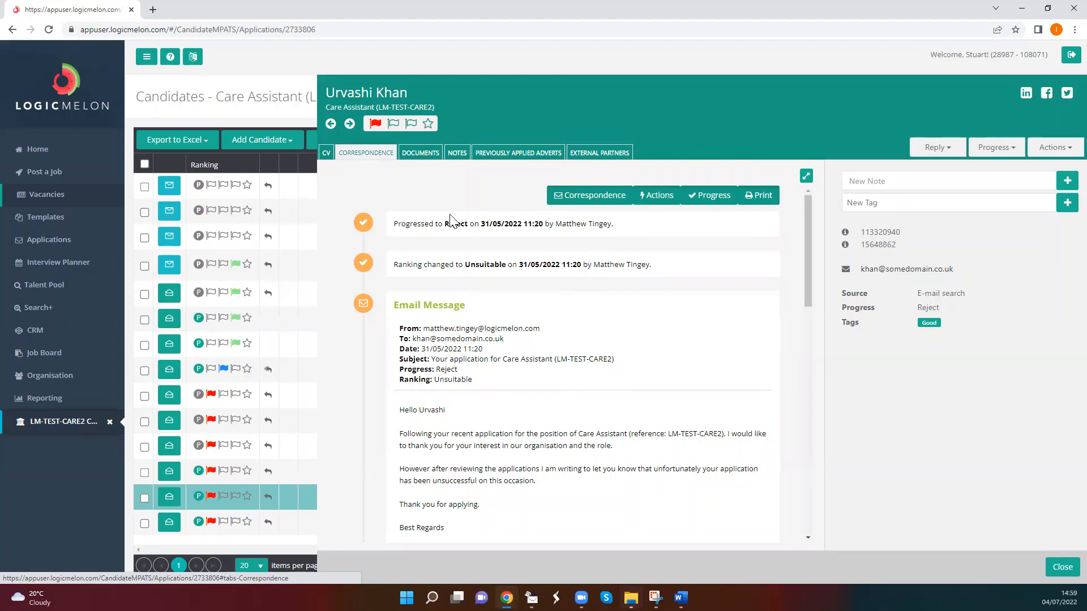
pyautogui.click(430, 159)
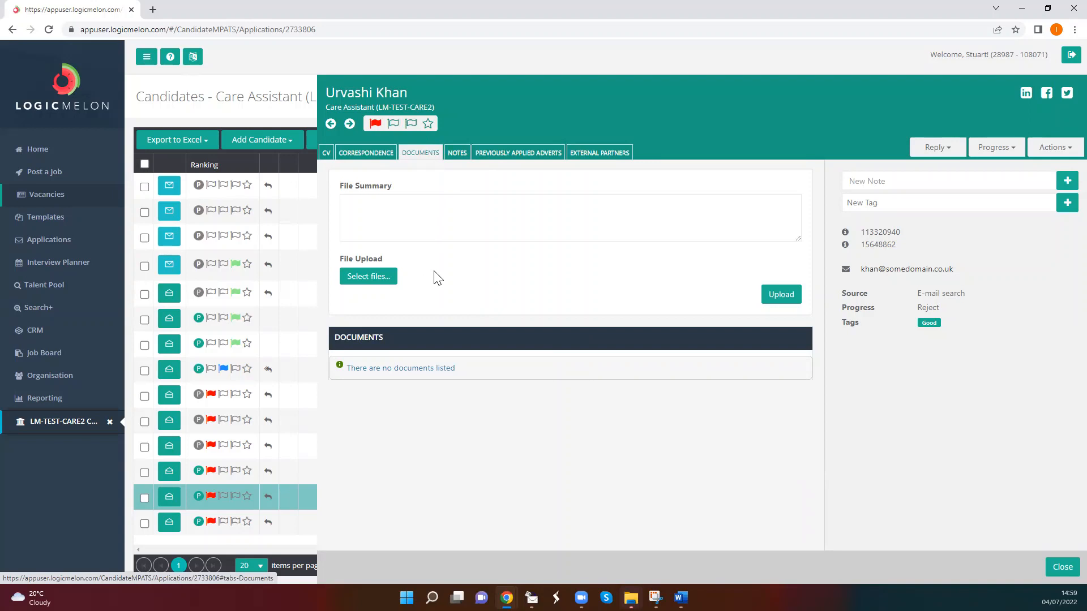
# Add the note "Rung them" to the candidate's profile.
pyautogui.click(459, 152)
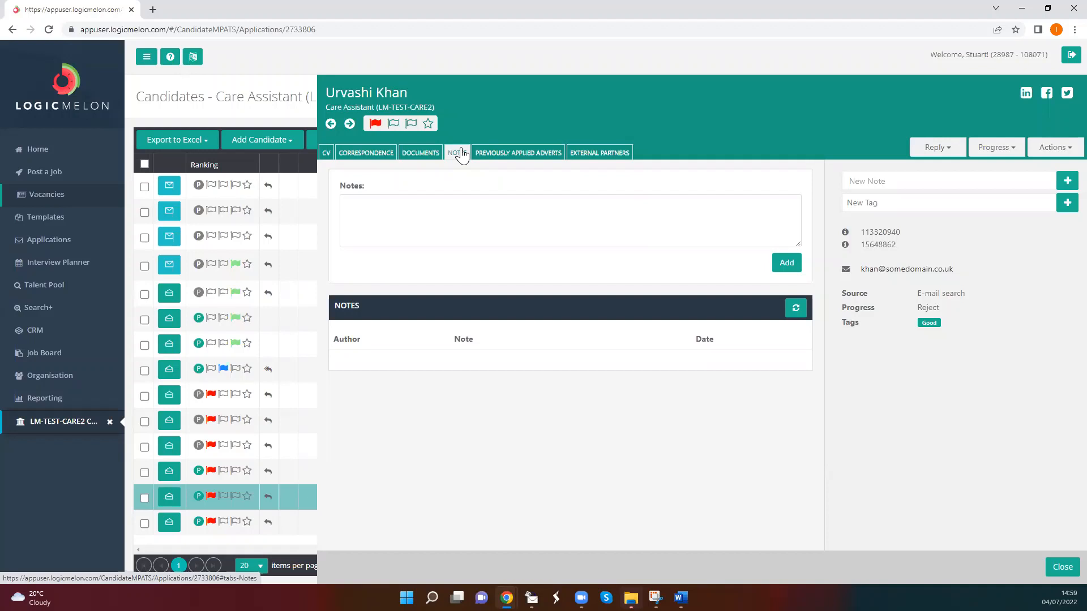
pyautogui.click(427, 228)
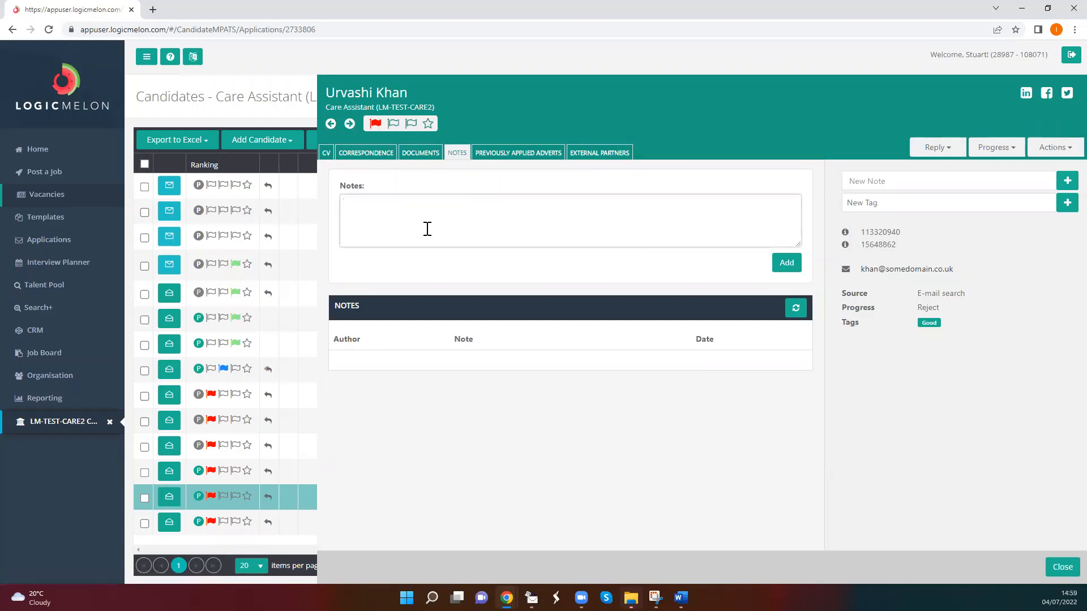
pyautogui.write('Rung them w')
pyautogui.click(786, 266)
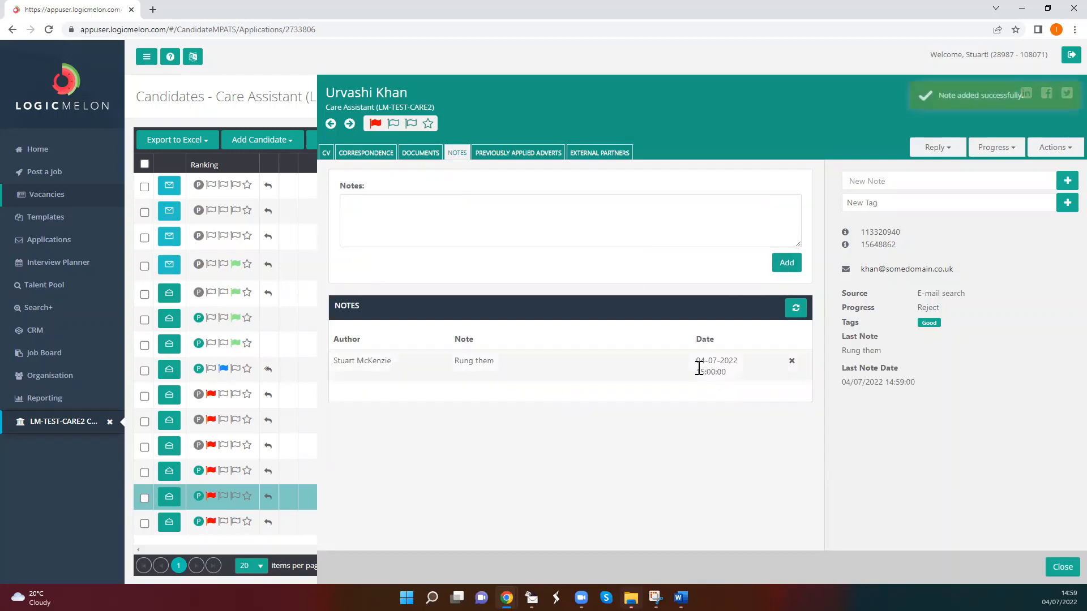
# Permanently delete the "Rung them" note from the candidate's profile.
pyautogui.moveTo(699, 368); pyautogui.dragTo(732, 376)
pyautogui.click(750, 431)
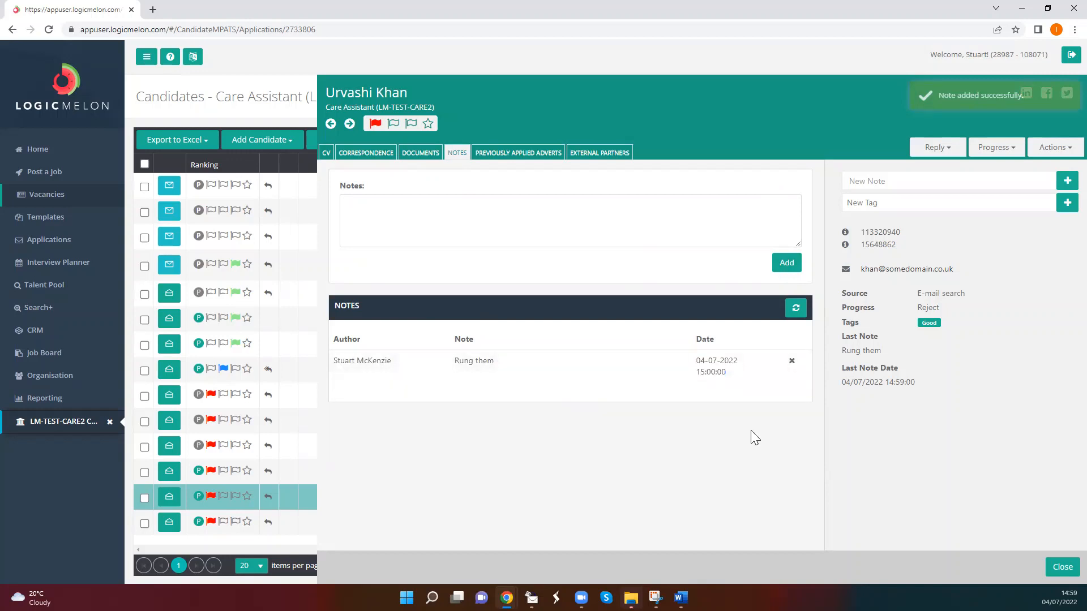
pyautogui.click(792, 363)
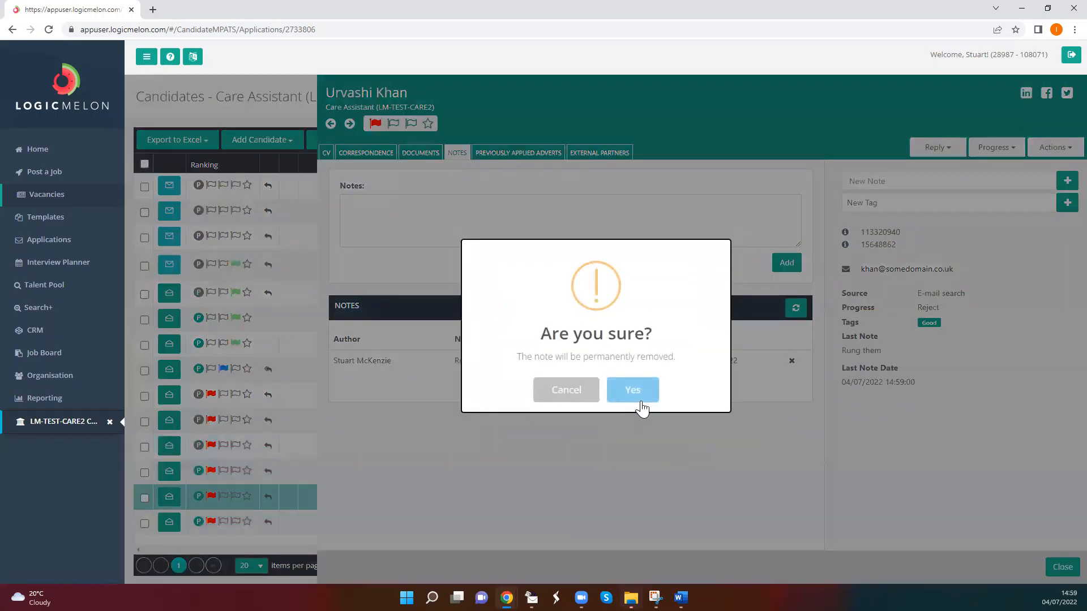
pyautogui.click(641, 401)
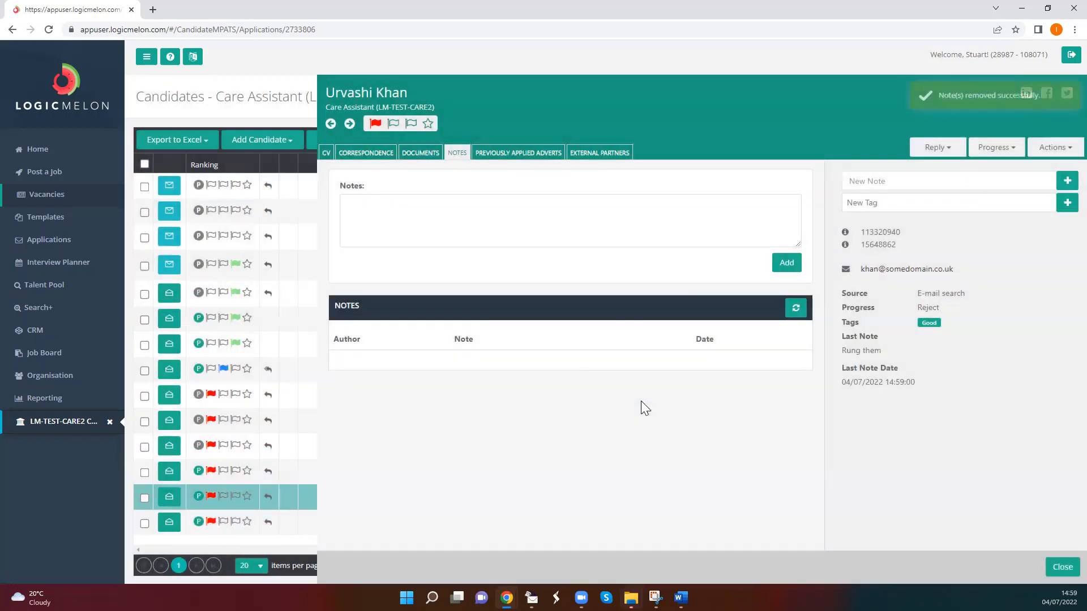
pyautogui.click(518, 243)
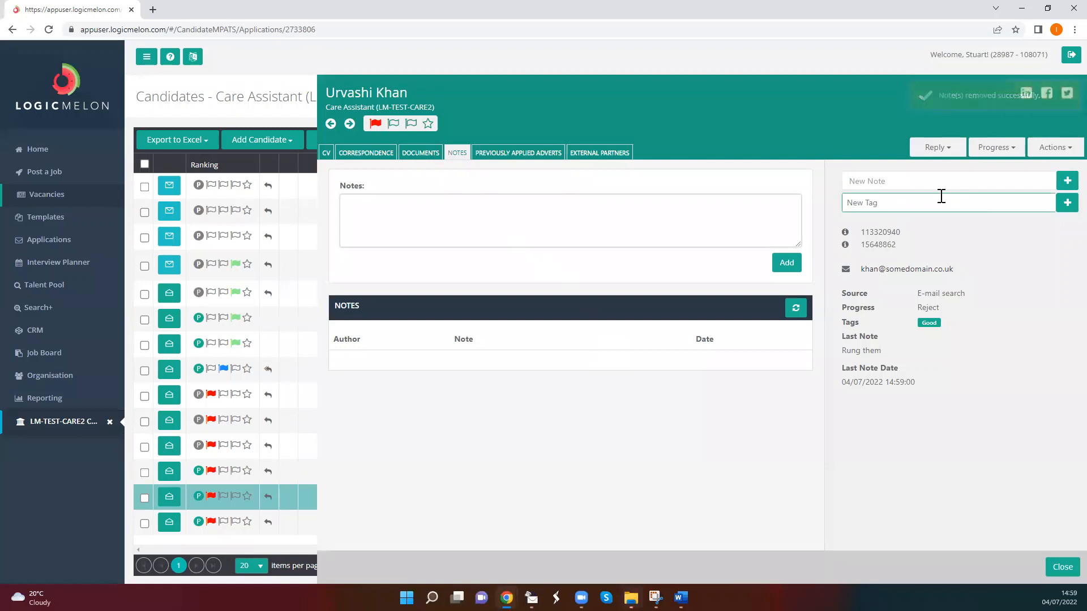
# Enter "good" as a new tag for the candidate to view the suggested tags, without adding one.
pyautogui.click(893, 184)
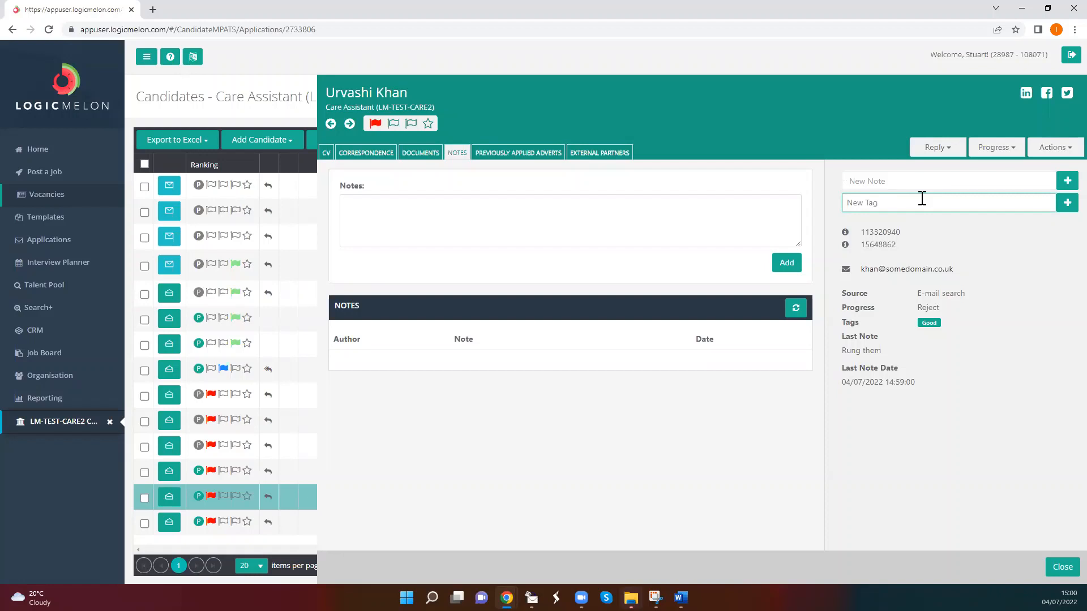
pyautogui.write('good')
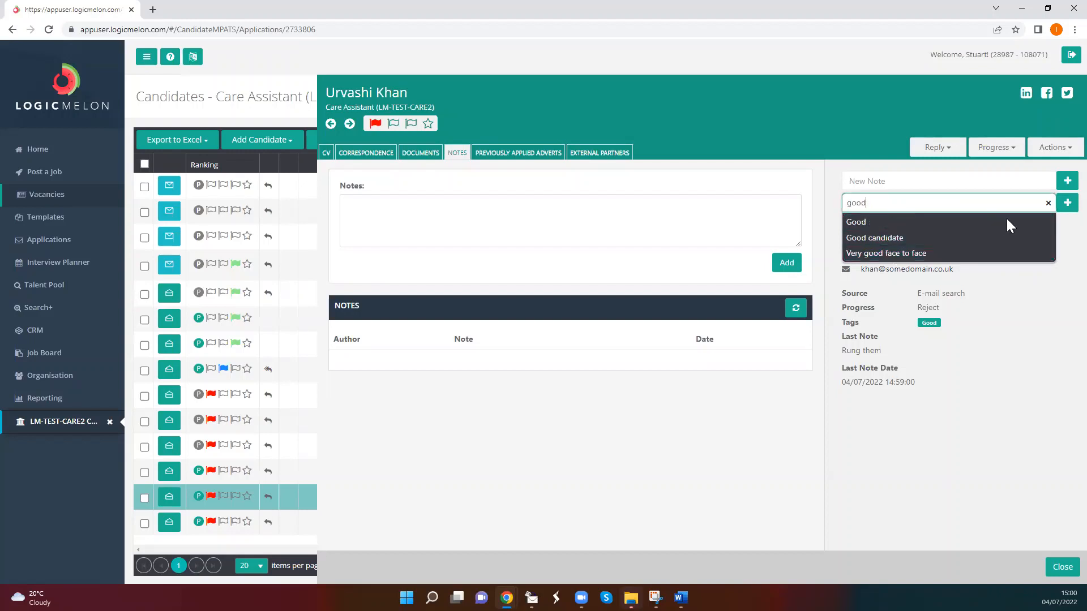
pyautogui.click(988, 455)
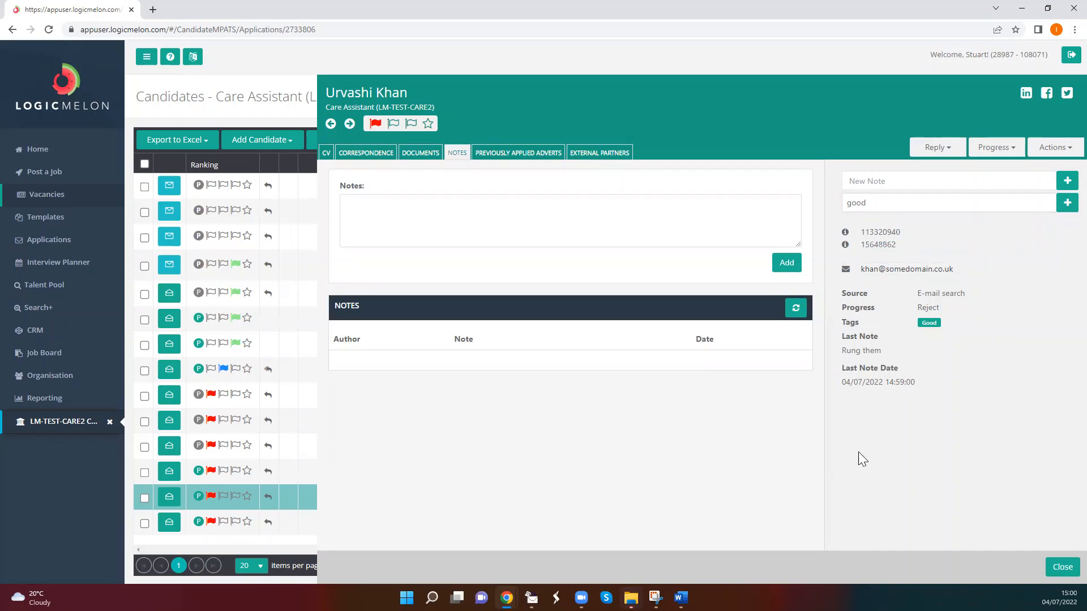
# Review the adverts the candidate previously applied for, and close the profile.
pyautogui.click(509, 154)
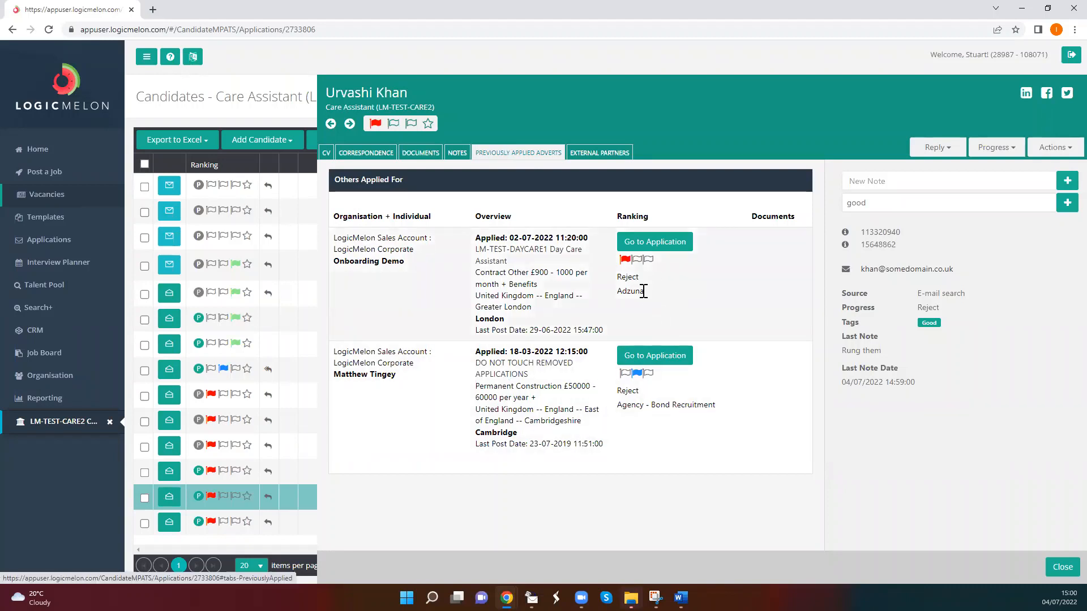
pyautogui.moveTo(644, 291); pyautogui.dragTo(622, 277)
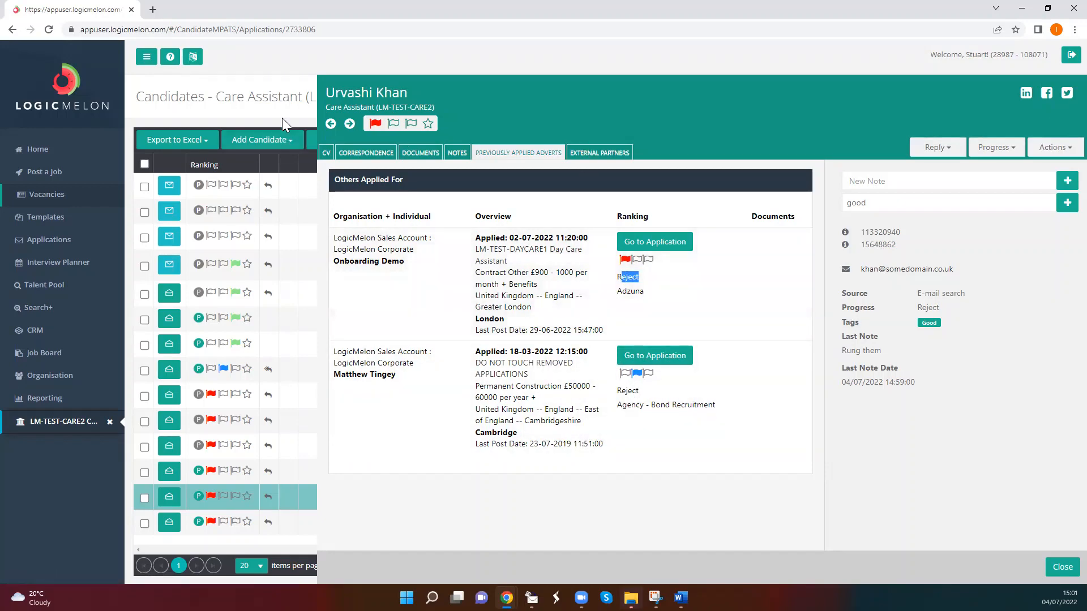
pyautogui.click(282, 118)
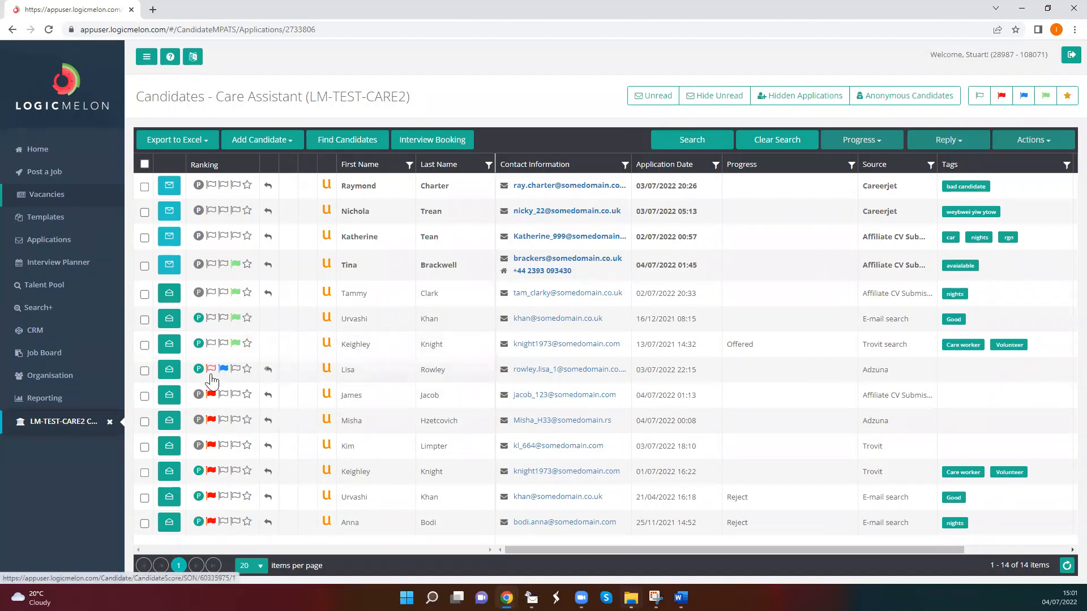
# Start copying the blue-flagged candidate to the LM-TEST-CARE2 - Care Assistant advert, and cancel the copy.
pyautogui.click(144, 371)
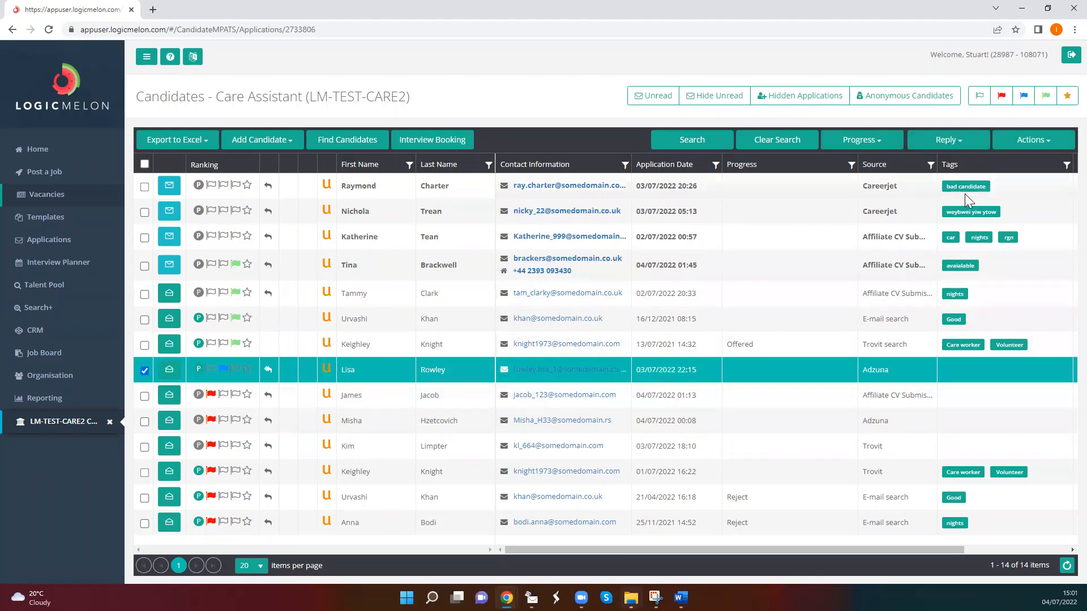
pyautogui.click(1040, 147)
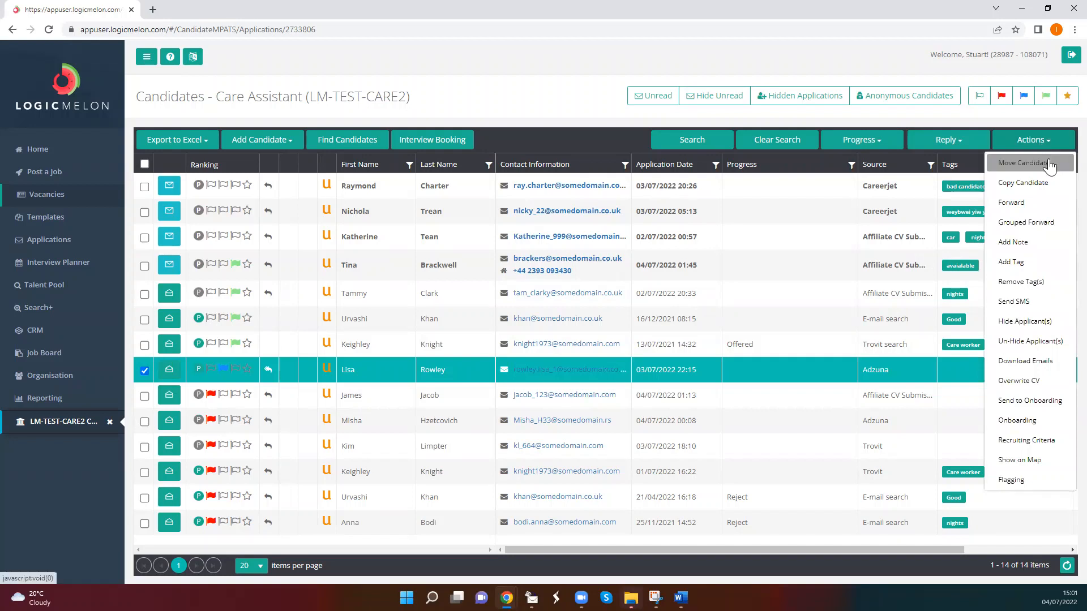
pyautogui.click(1032, 194)
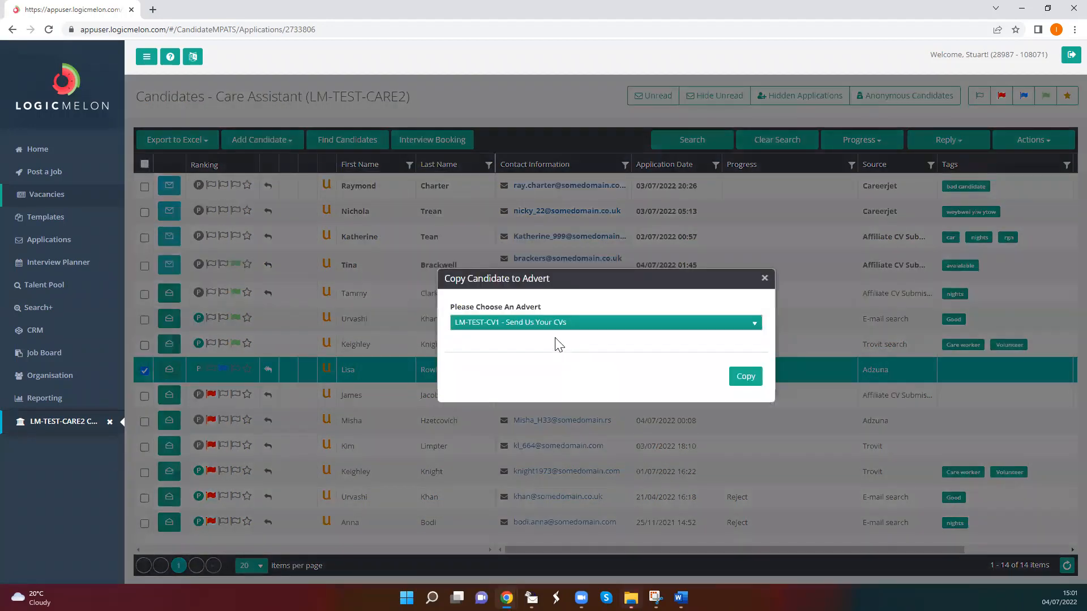
pyautogui.click(533, 324)
pyautogui.click(538, 429)
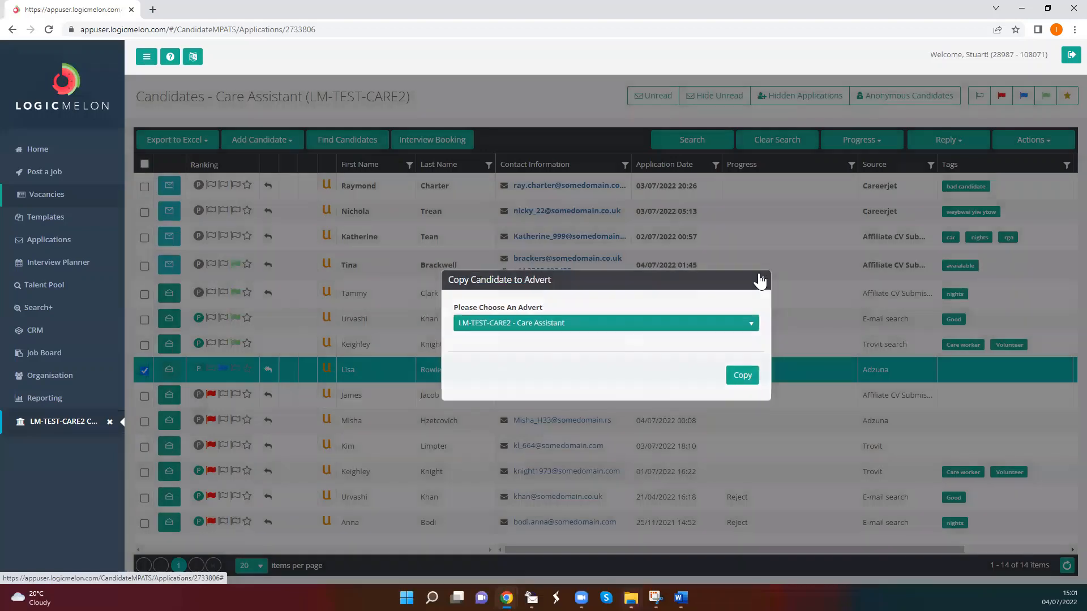
pyautogui.click(759, 275)
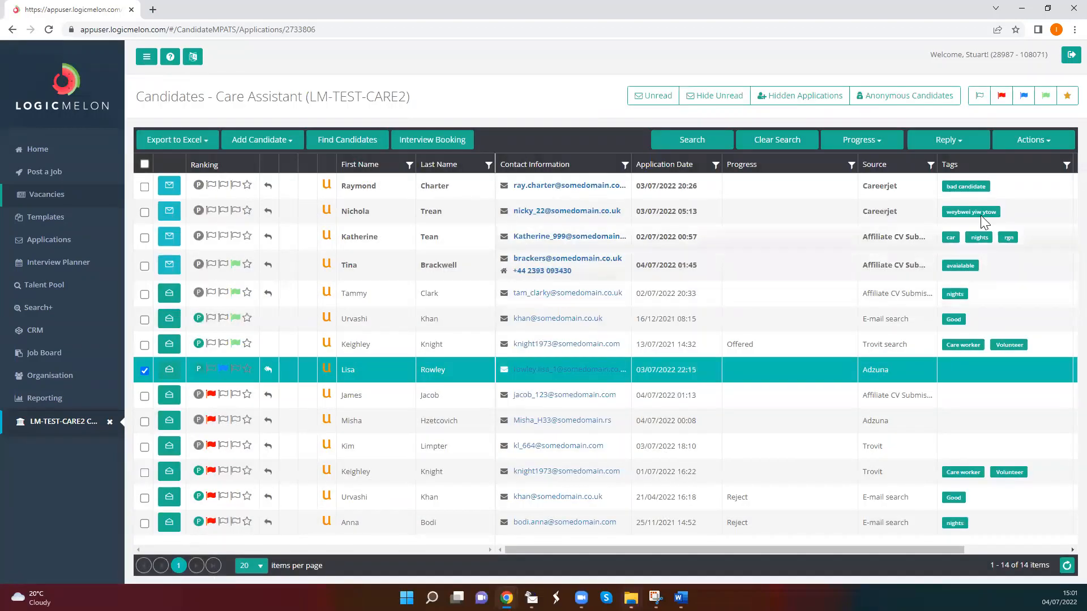
# Hide the selected blue-flagged applicant from the candidate list.
pyautogui.click(1034, 145)
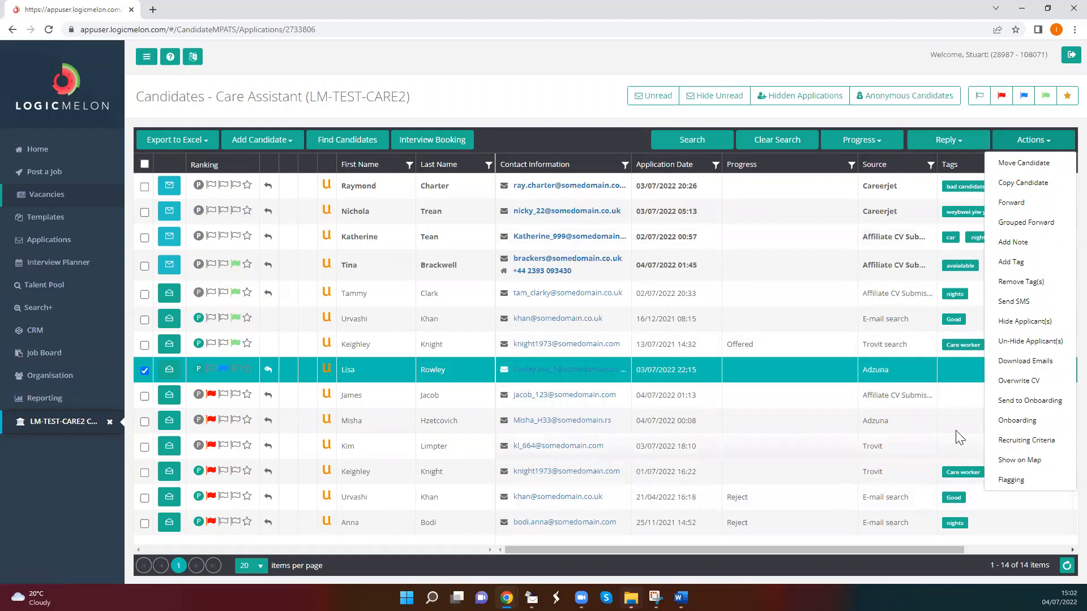
pyautogui.click(1047, 323)
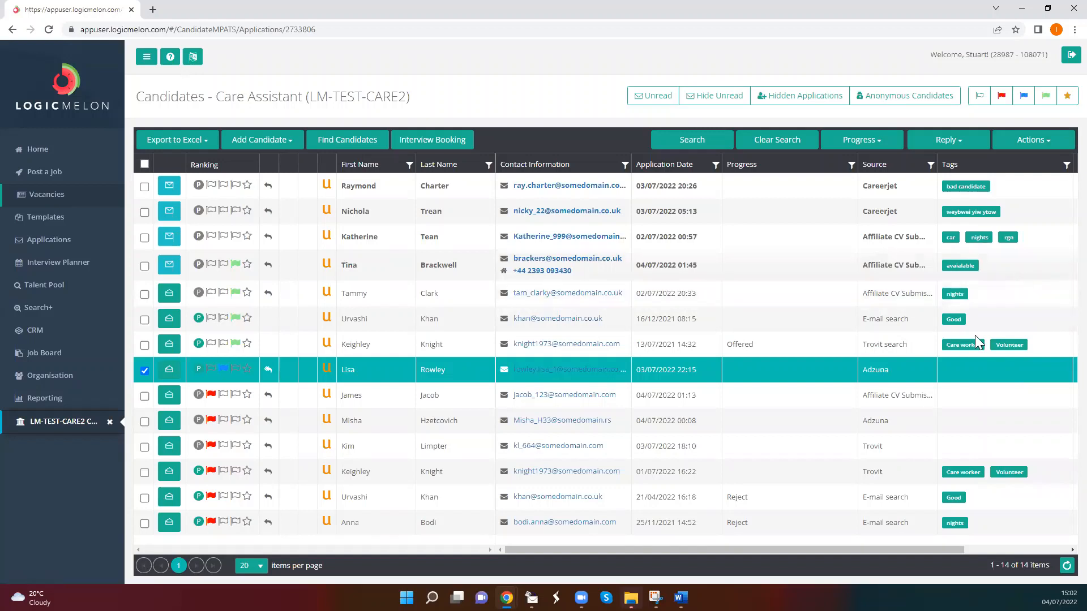
pyautogui.click(1030, 141)
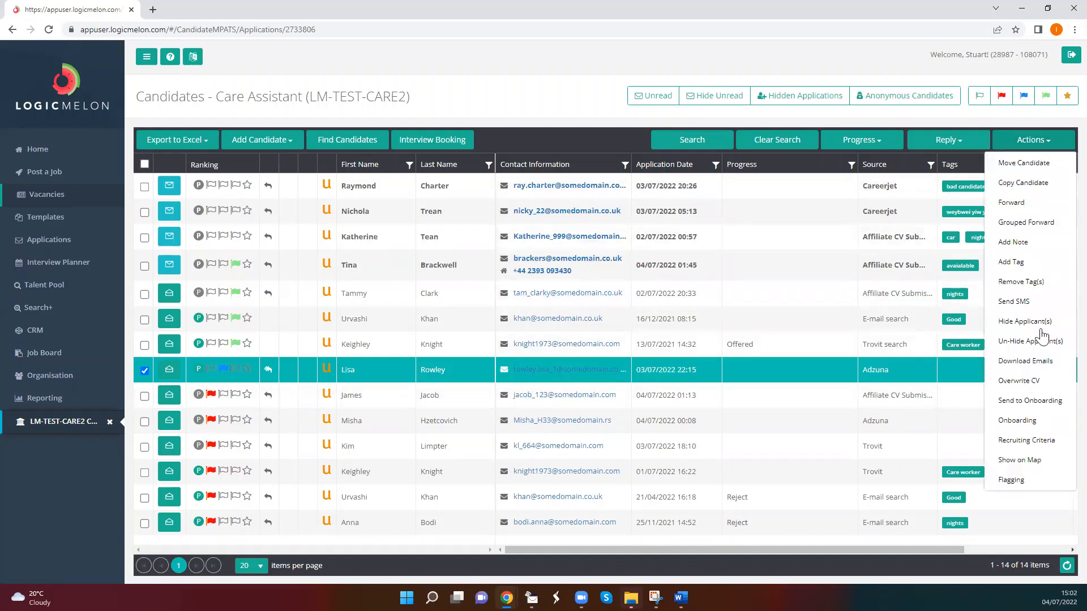
pyautogui.click(1032, 338)
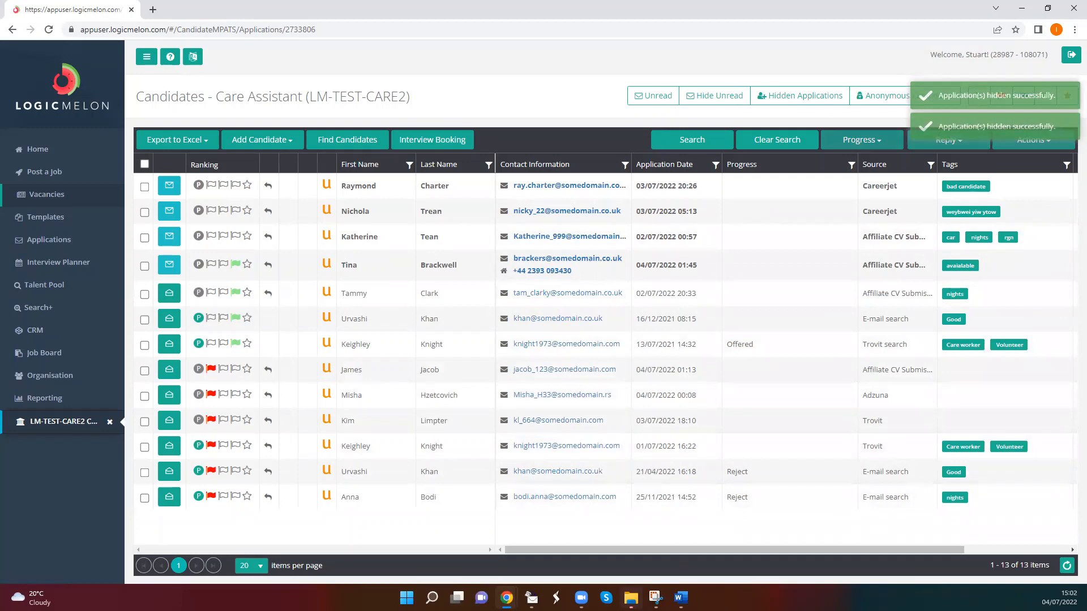
# Show the hidden applications and un-hide the blue-flagged applicant.
pyautogui.click(795, 95)
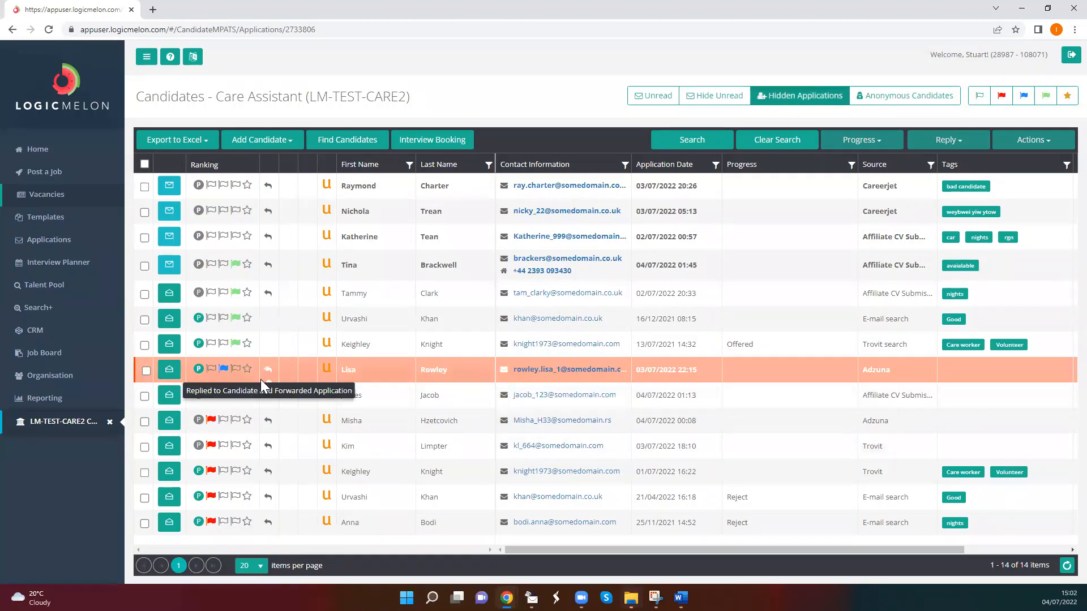
pyautogui.click(147, 370)
pyautogui.click(1028, 146)
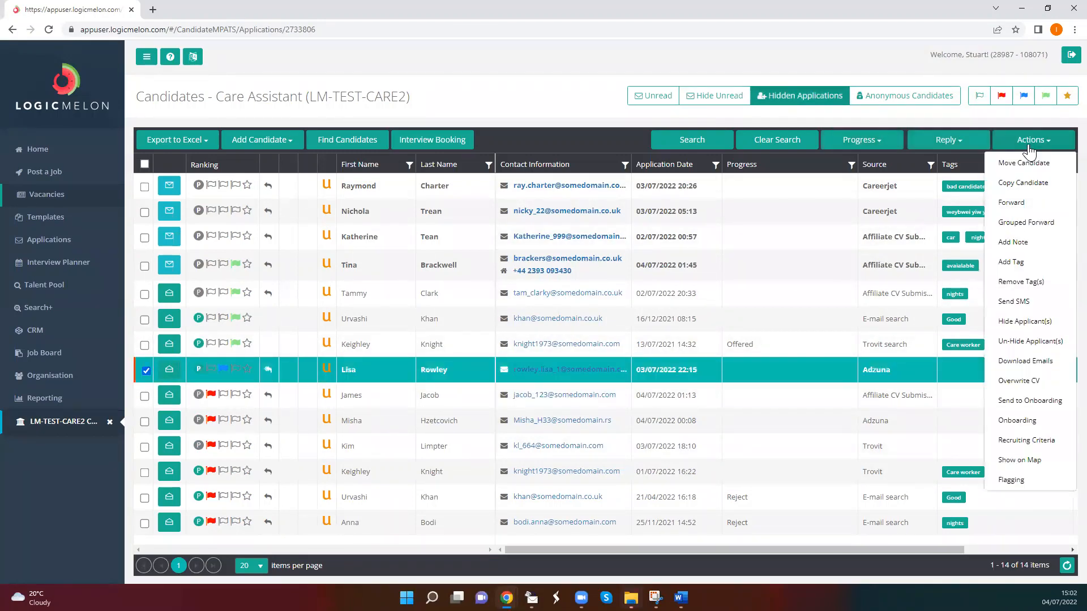
pyautogui.click(1041, 341)
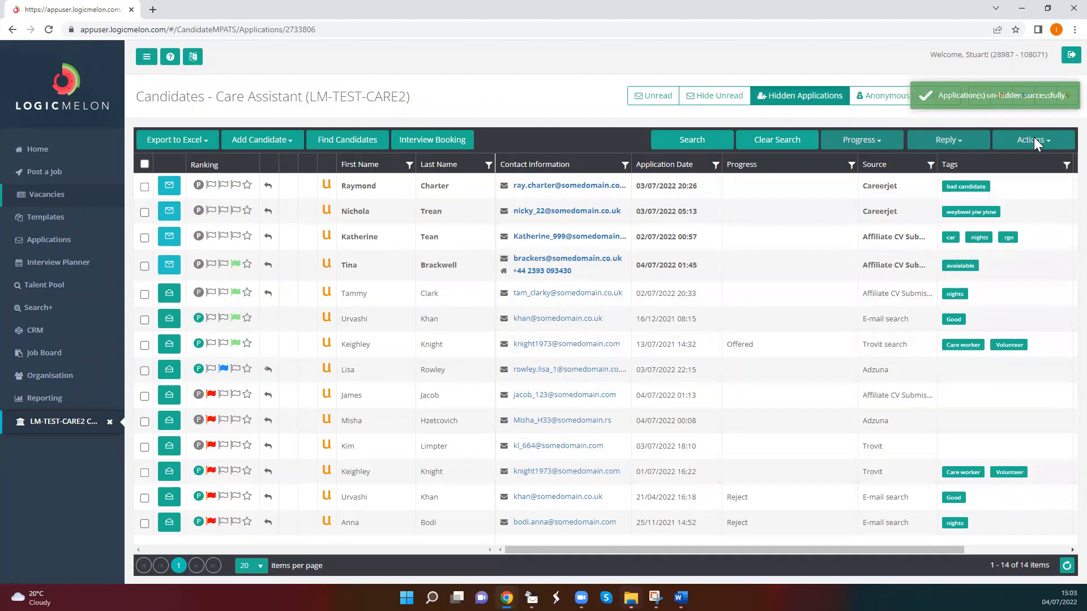
# Select the blue-flagged applicant and the two listed below, and show candidate locations on the map.
pyautogui.click(145, 371)
pyautogui.click(145, 396)
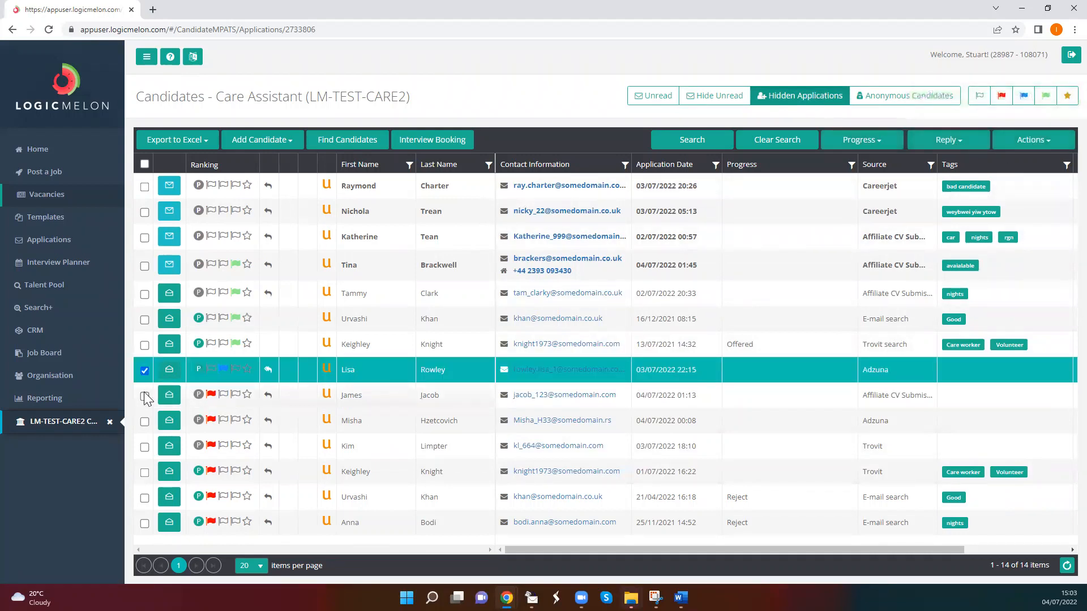
pyautogui.click(145, 422)
pyautogui.click(1033, 140)
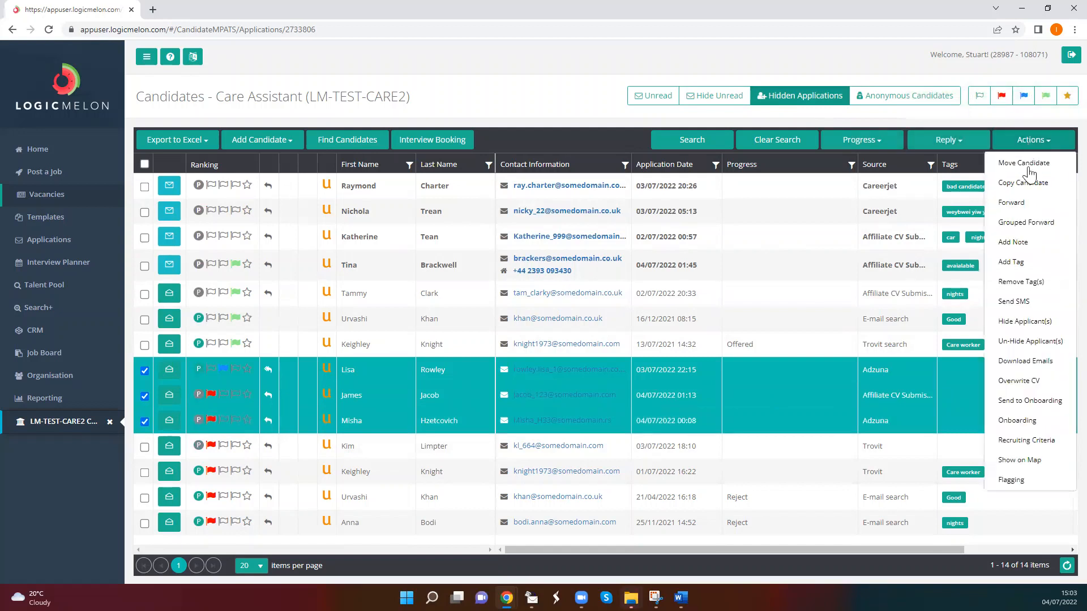
pyautogui.click(1031, 468)
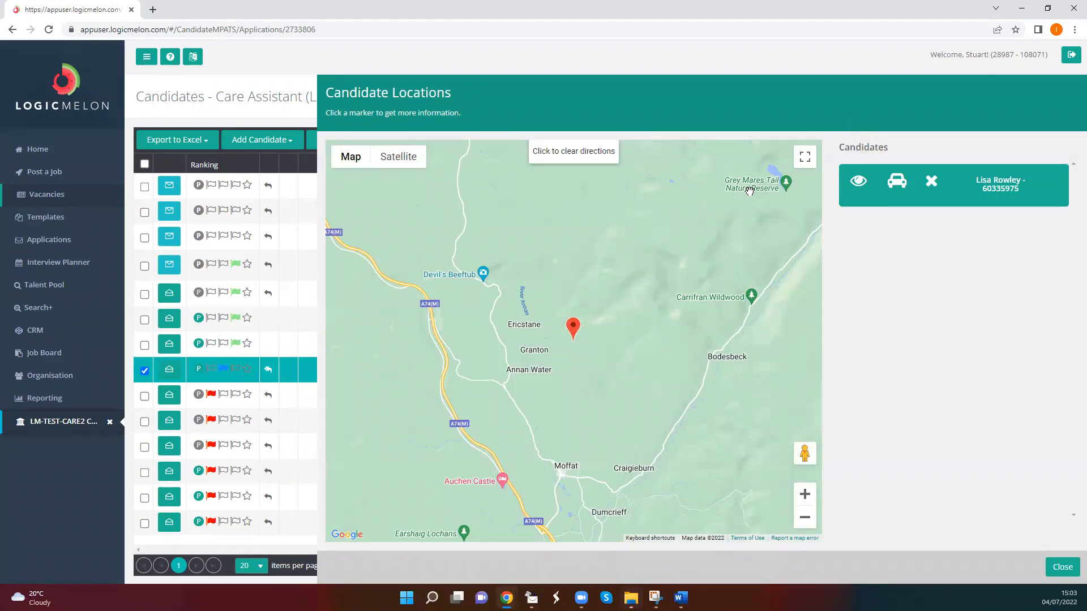
# Calculate the driving distance from the mapped candidate to Cb24, highlight the distance and driving time, and close the candidate map.
pyautogui.click(897, 183)
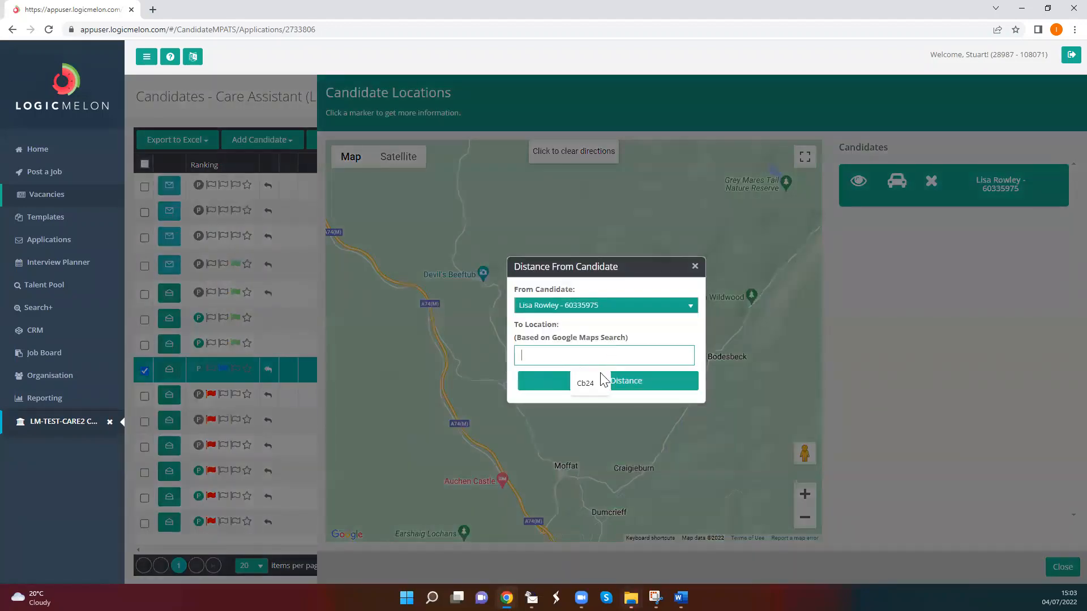
pyautogui.click(598, 376)
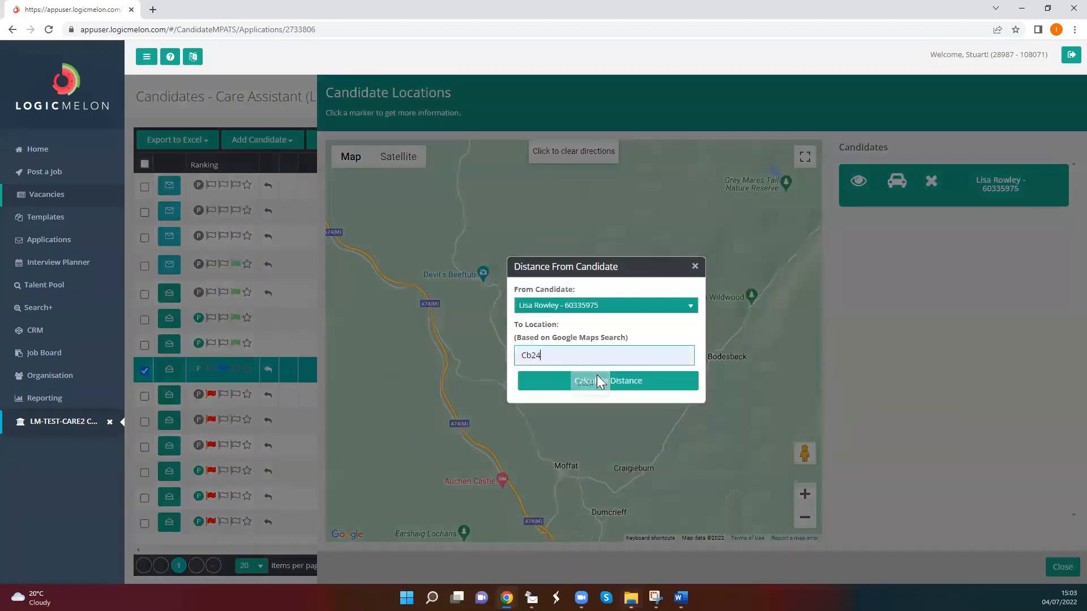
pyautogui.click(597, 378)
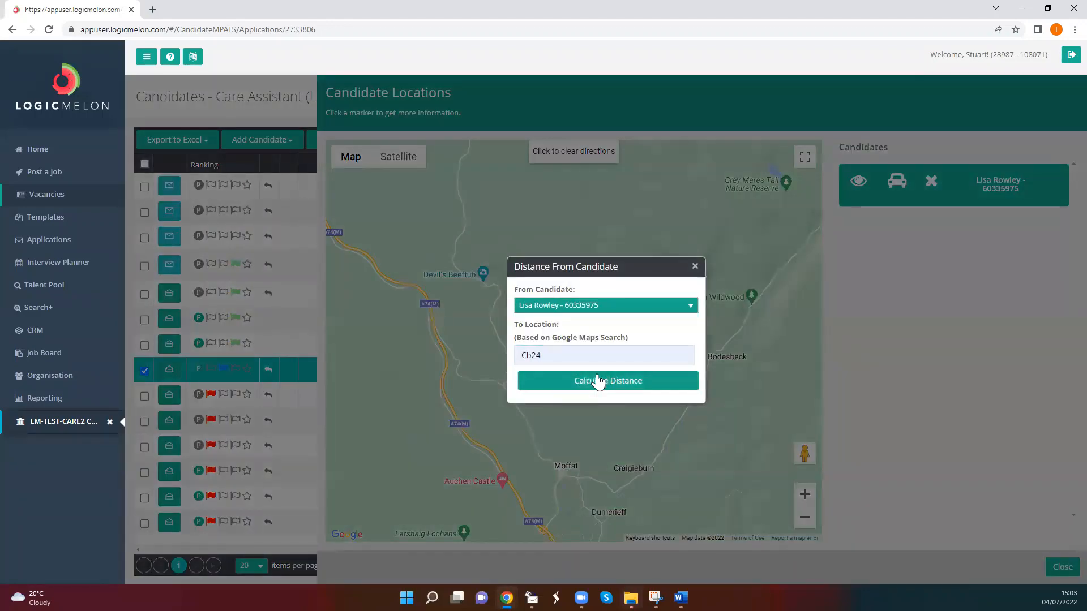
pyautogui.moveTo(577, 360); pyautogui.dragTo(636, 376)
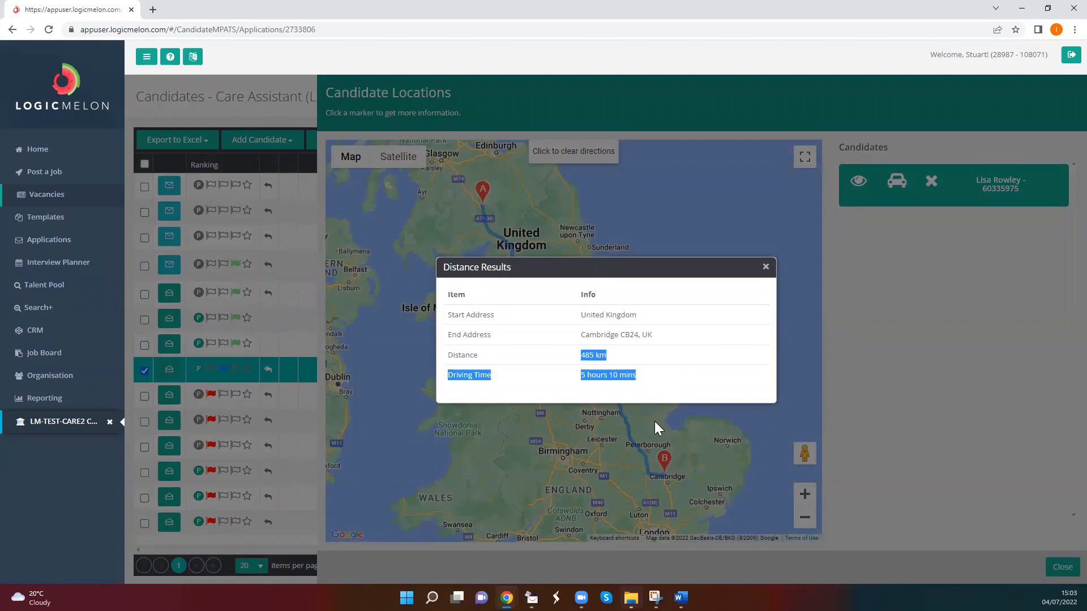
pyautogui.click(766, 267)
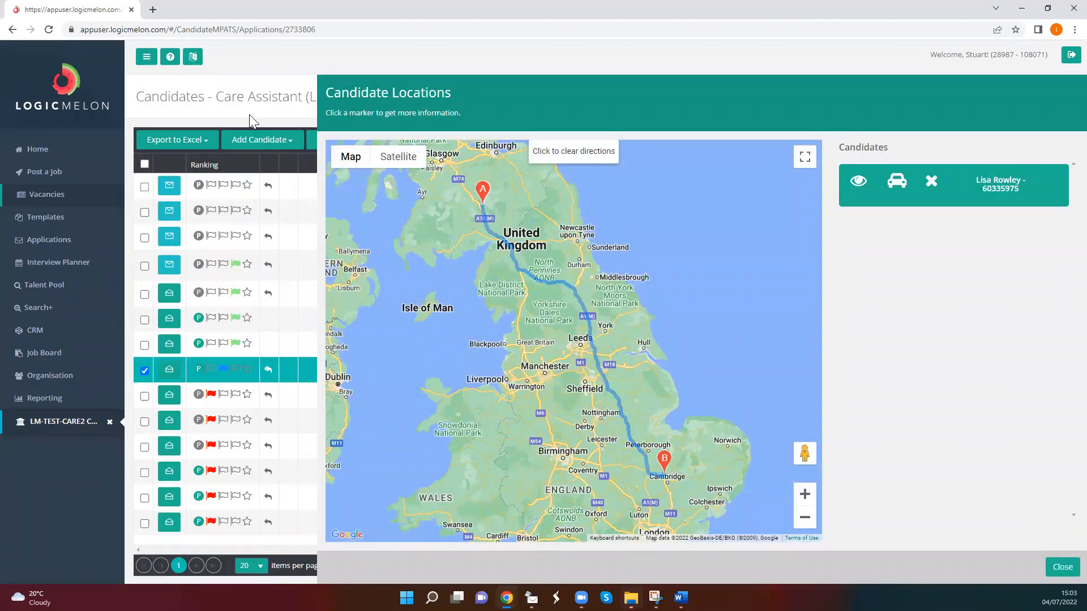
pyautogui.click(248, 114)
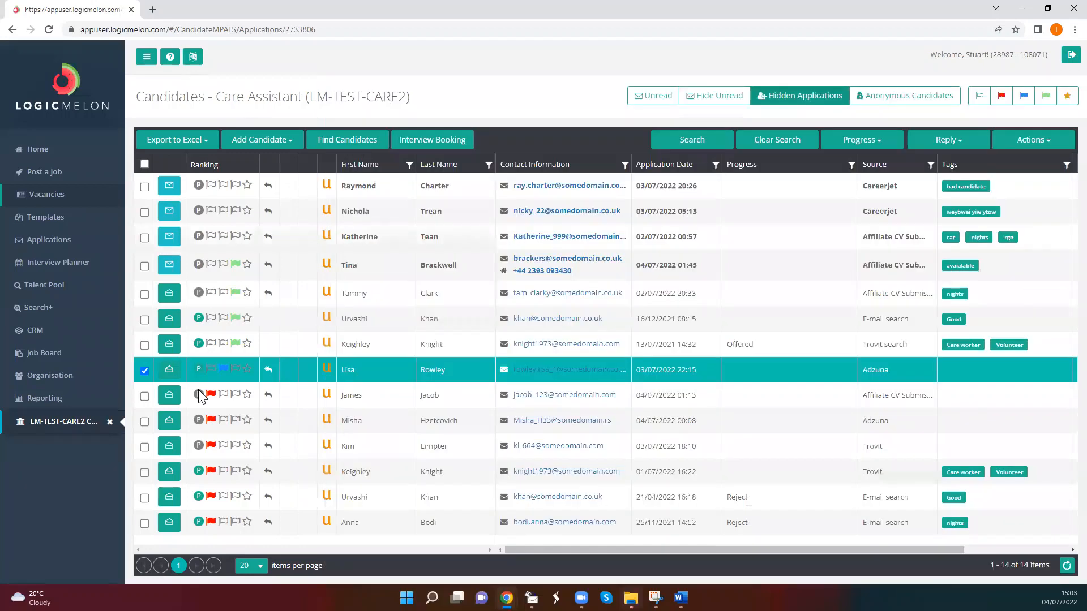
# Add the two applicants above the blue-flagged one to the selection, view the Flagging options without choosing one, and deselect all three.
pyautogui.click(144, 344)
pyautogui.click(144, 320)
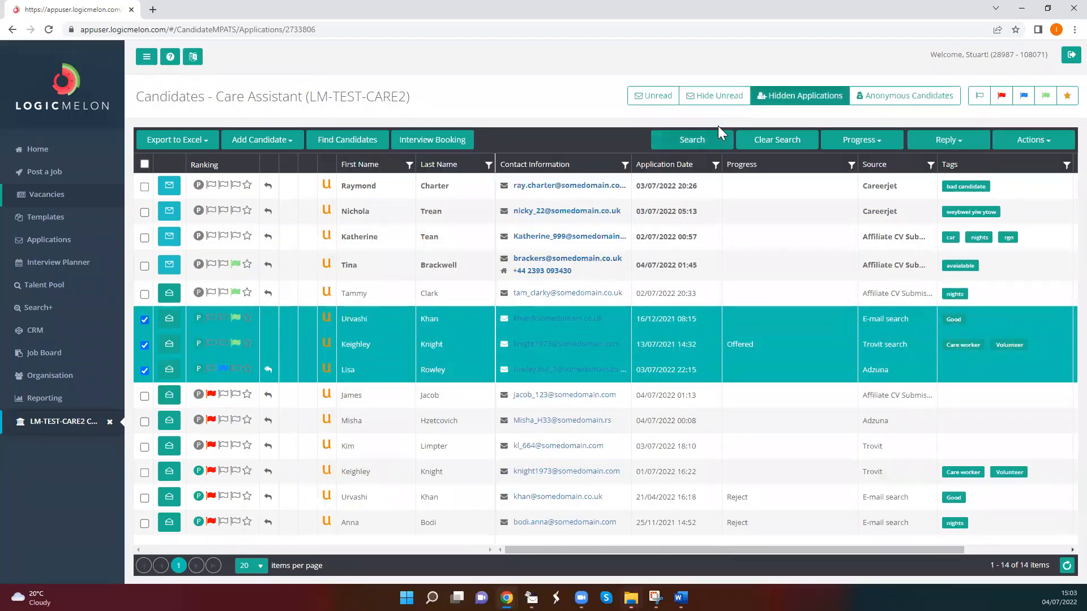
pyautogui.click(1040, 147)
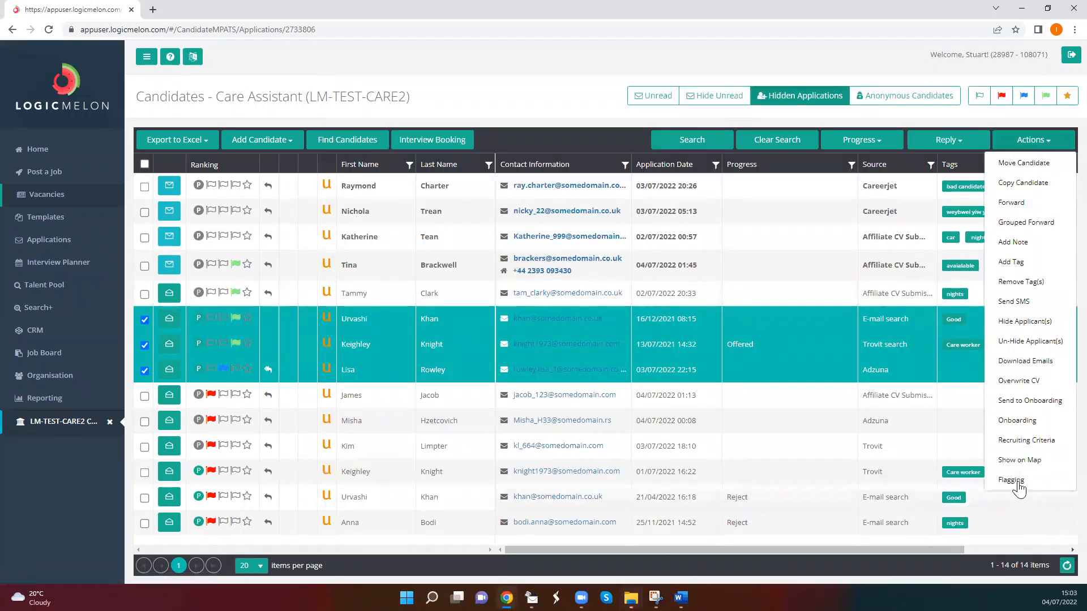
pyautogui.click(1017, 481)
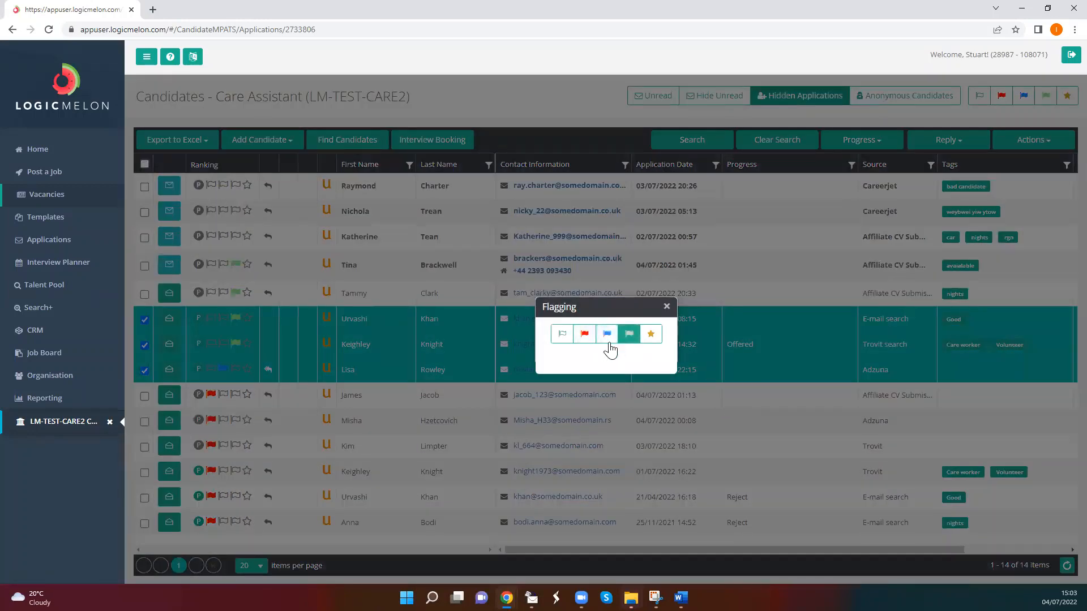
pyautogui.click(664, 310)
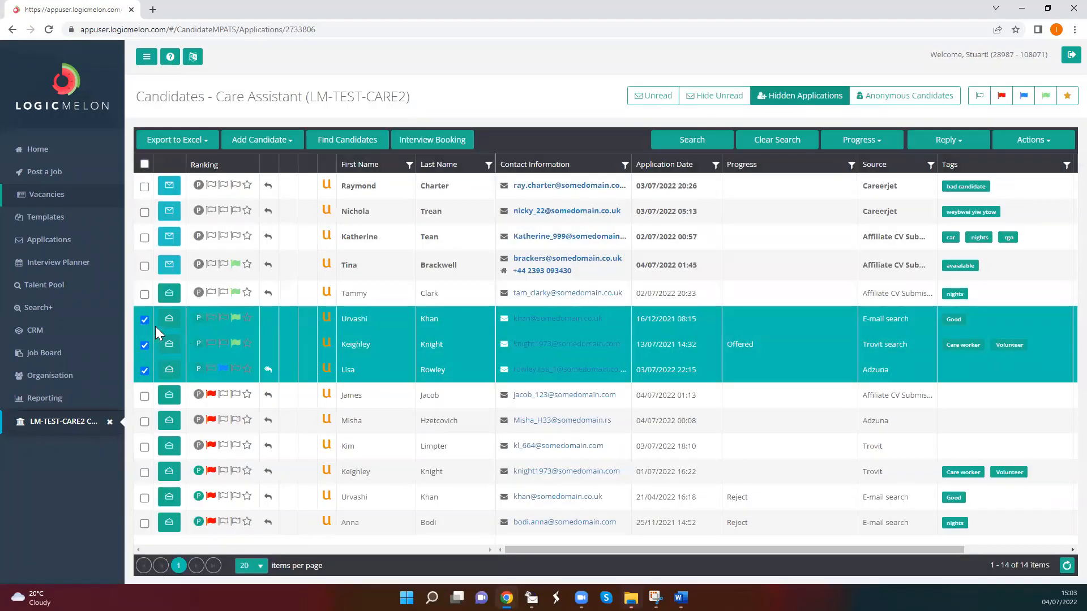
pyautogui.click(145, 322)
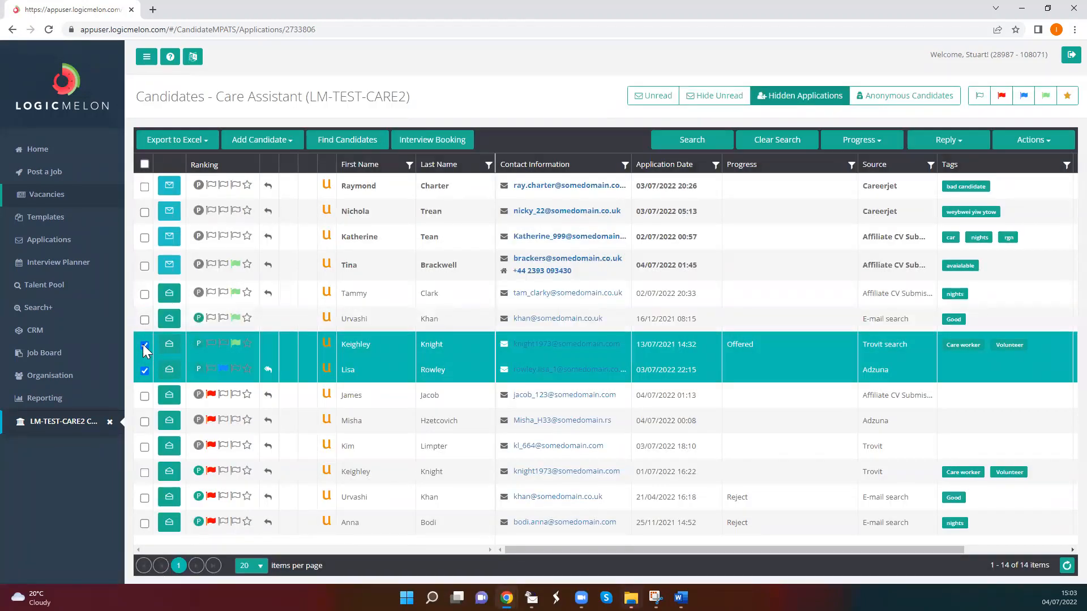
pyautogui.click(145, 345)
pyautogui.click(145, 371)
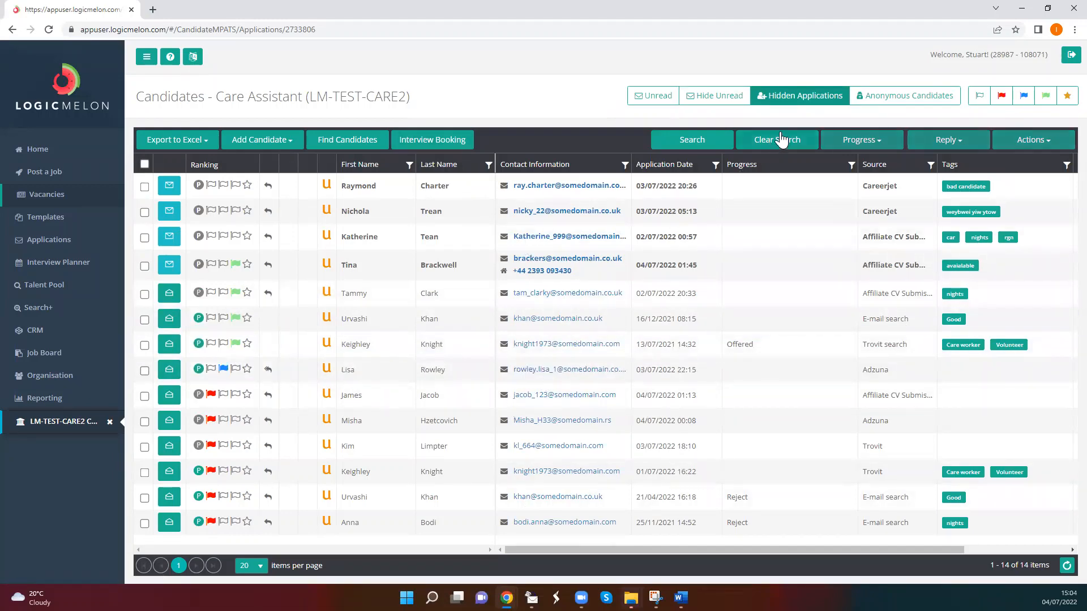
# Stop showing hidden applications, and view the list filtered by unread and by green flag, clearing each filter.
pyautogui.click(793, 95)
pyautogui.click(654, 98)
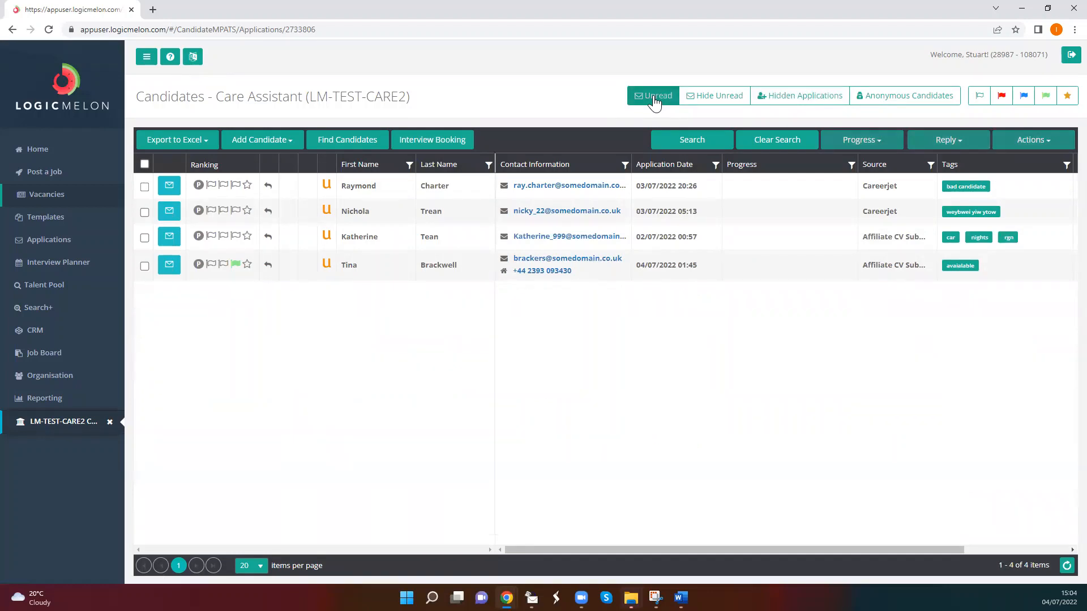
pyautogui.click(654, 97)
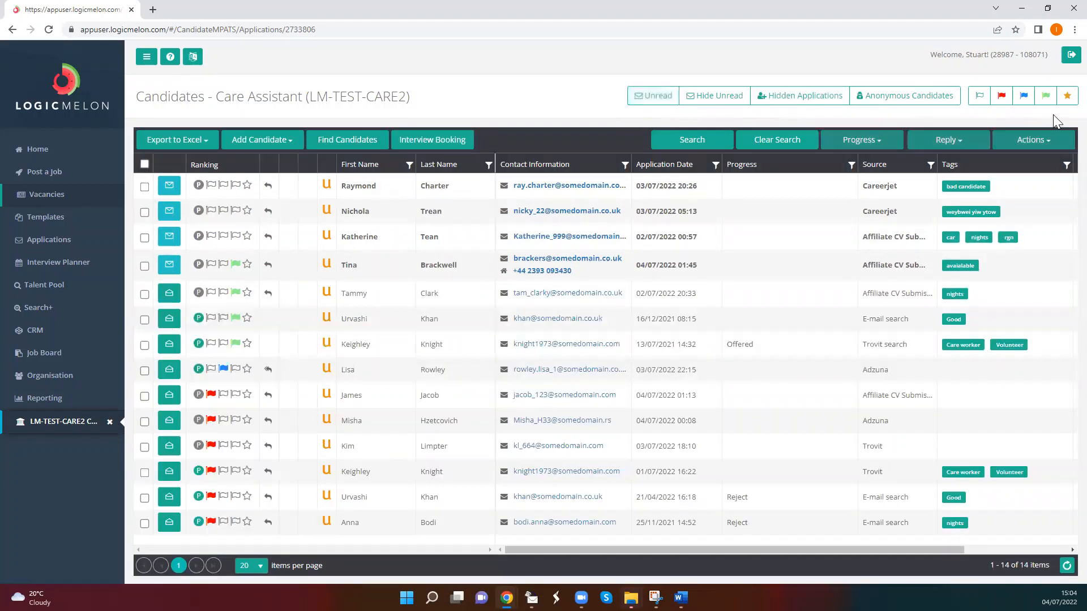
pyautogui.click(1046, 97)
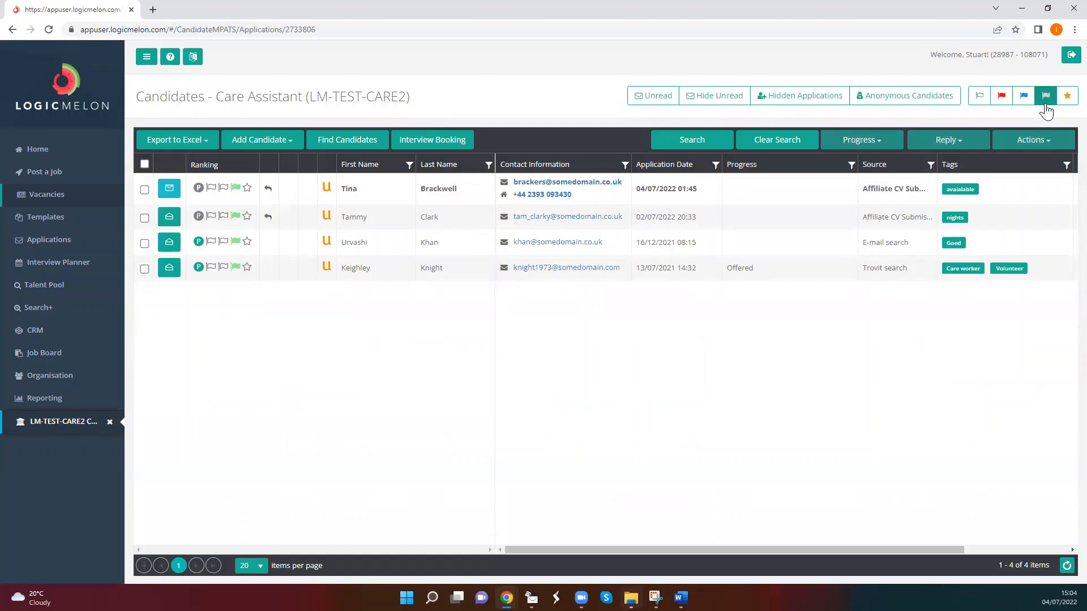
pyautogui.click(1045, 102)
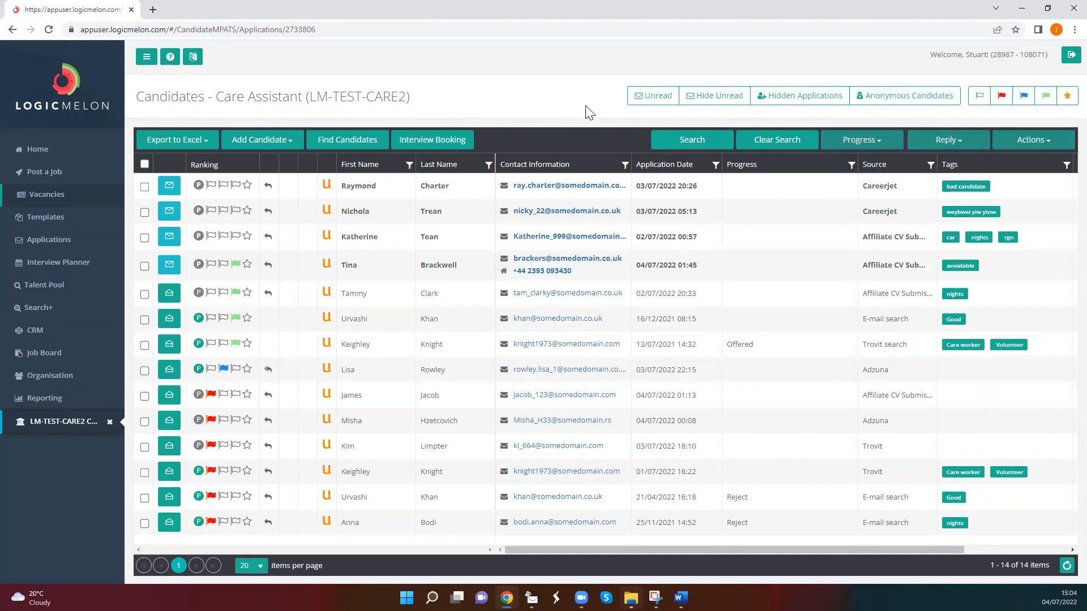
# Open the form for adding a single candidate, review its fields, and close it without adding anyone.
pyautogui.click(268, 145)
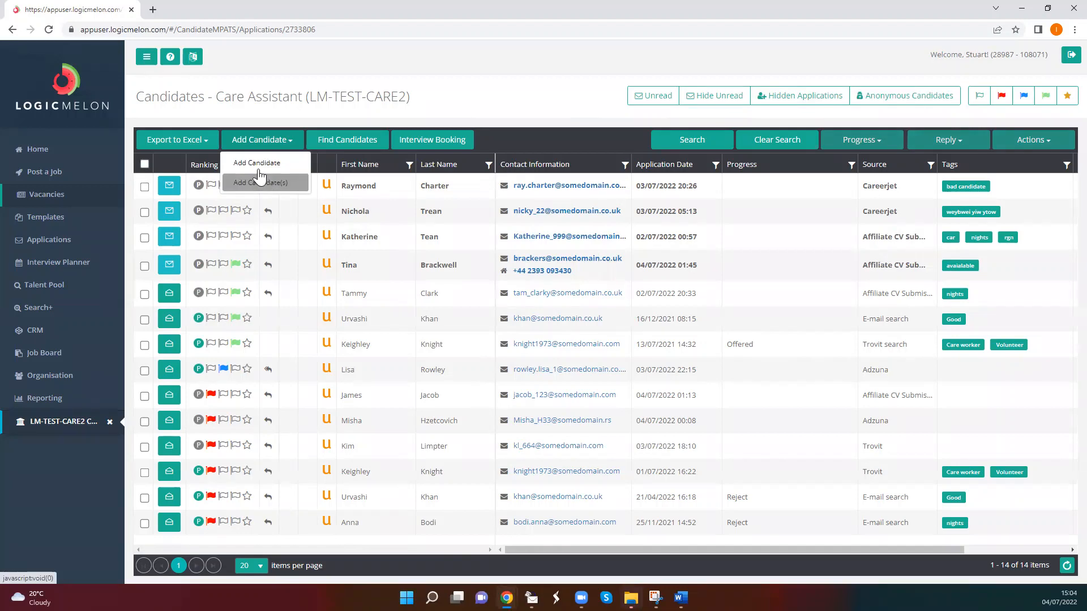
pyautogui.click(258, 163)
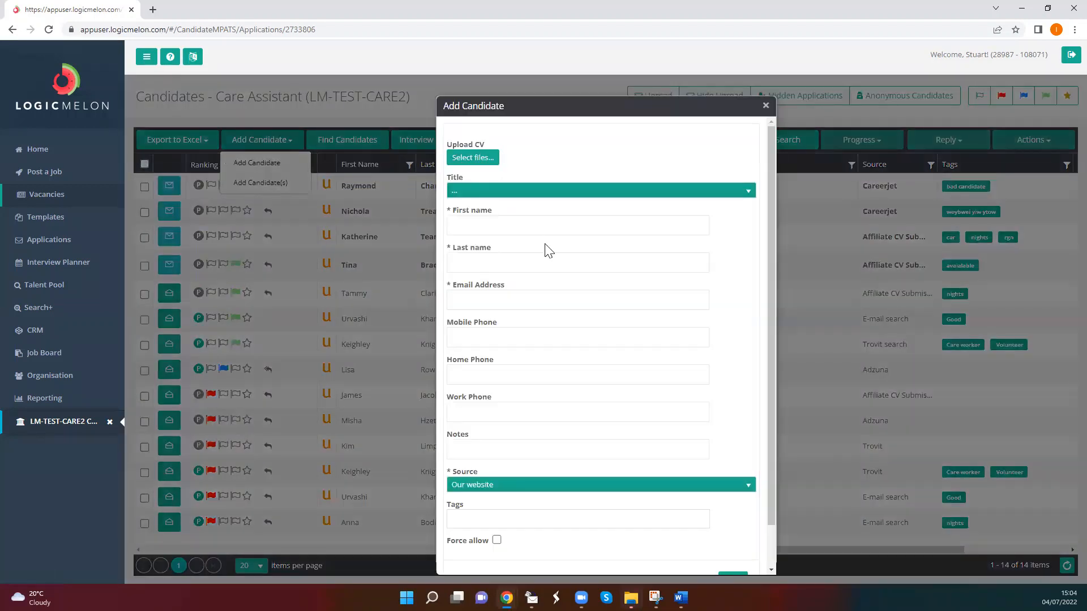
pyautogui.scroll(-1, 583, 362)
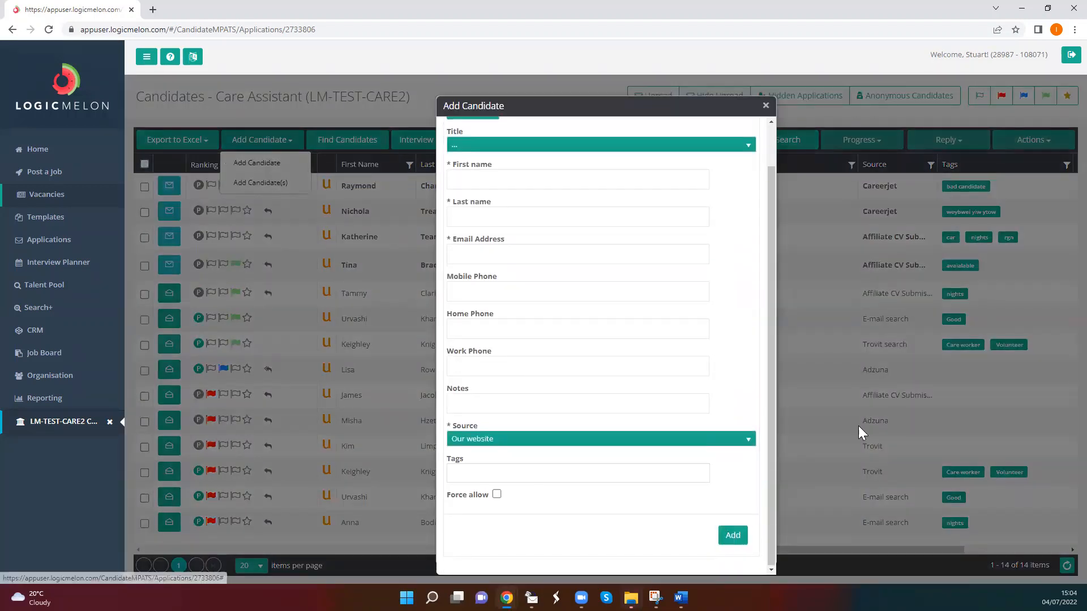
pyautogui.click(765, 106)
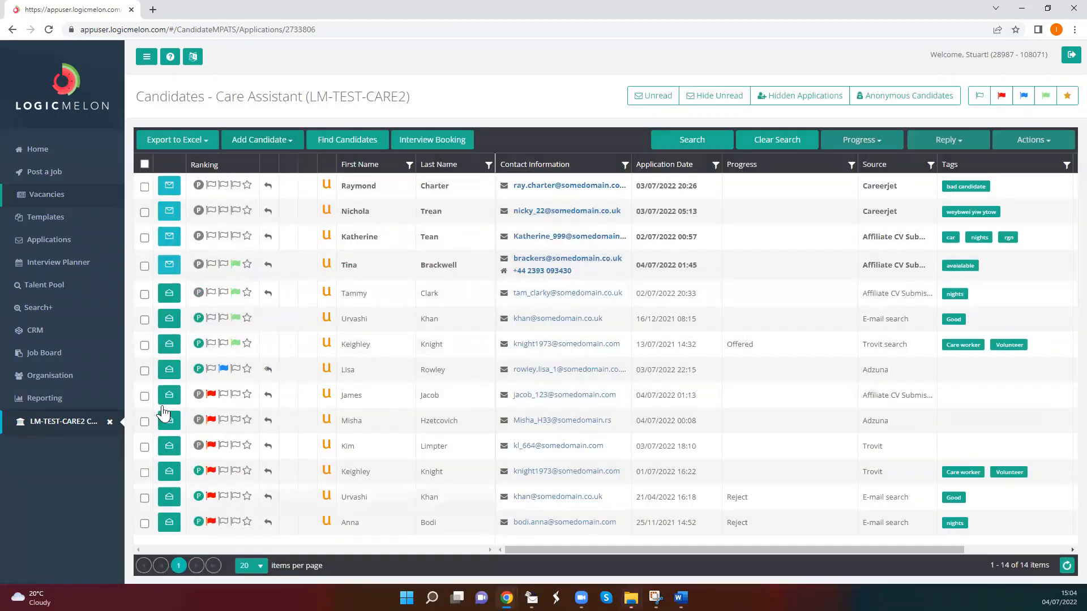
# Start a Shortlist reply to the applicant marked Offered and insert "jhgfghjkl;.l,kmnbvc" below the sentence about consultants being in contact.
pyautogui.click(145, 344)
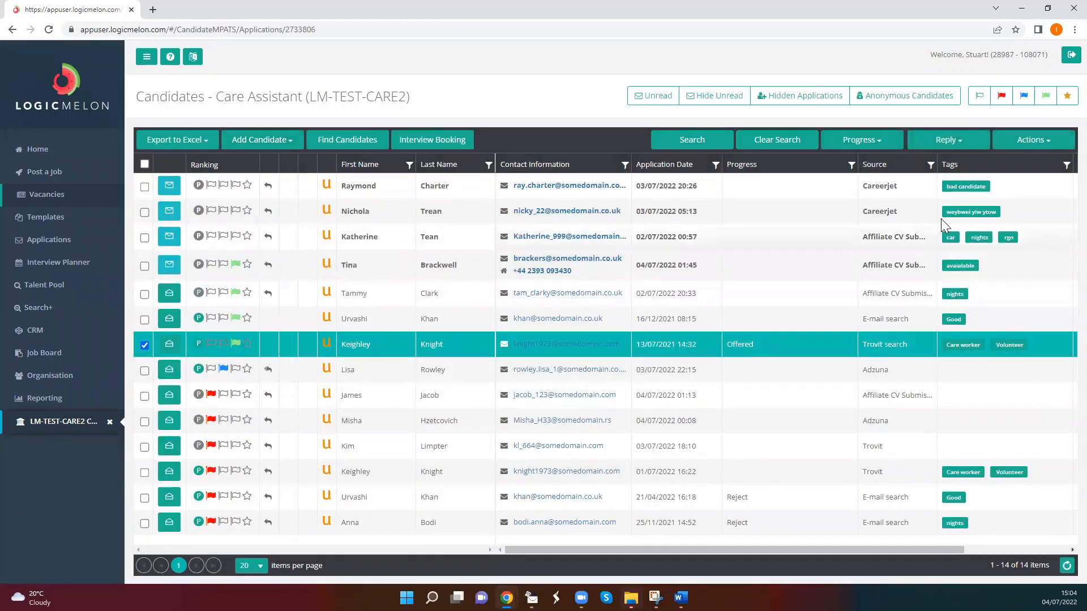
pyautogui.click(953, 139)
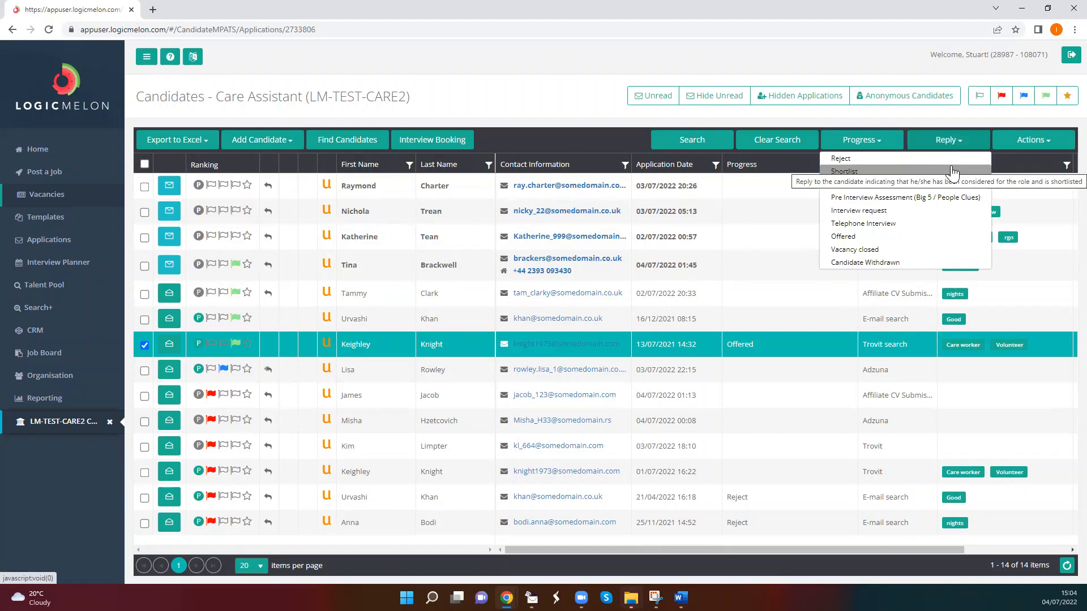
pyautogui.click(852, 172)
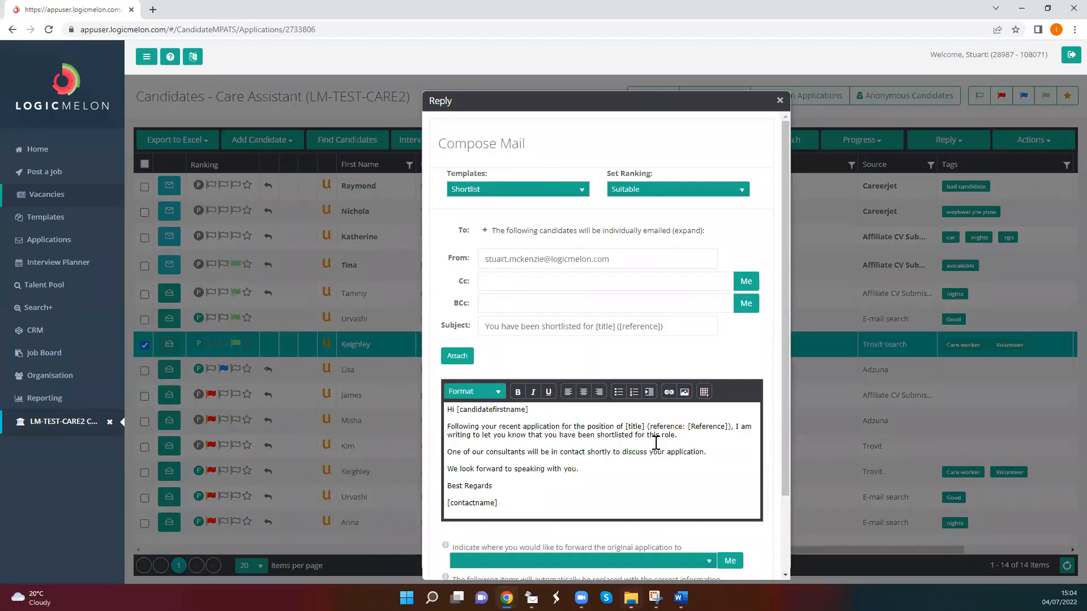
pyautogui.scroll(-2, 656, 442)
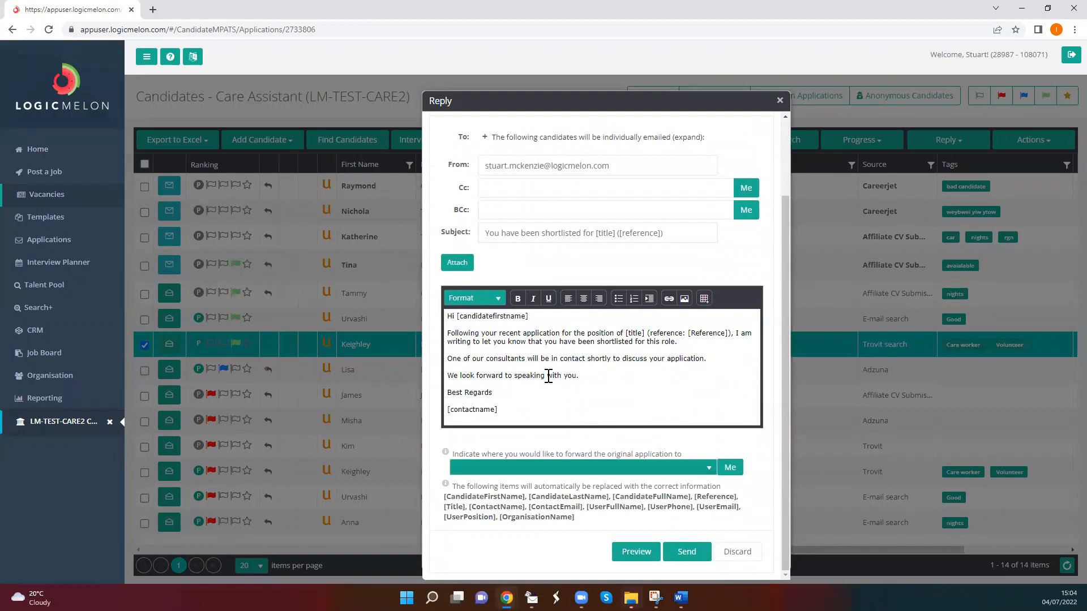
pyautogui.click(622, 369)
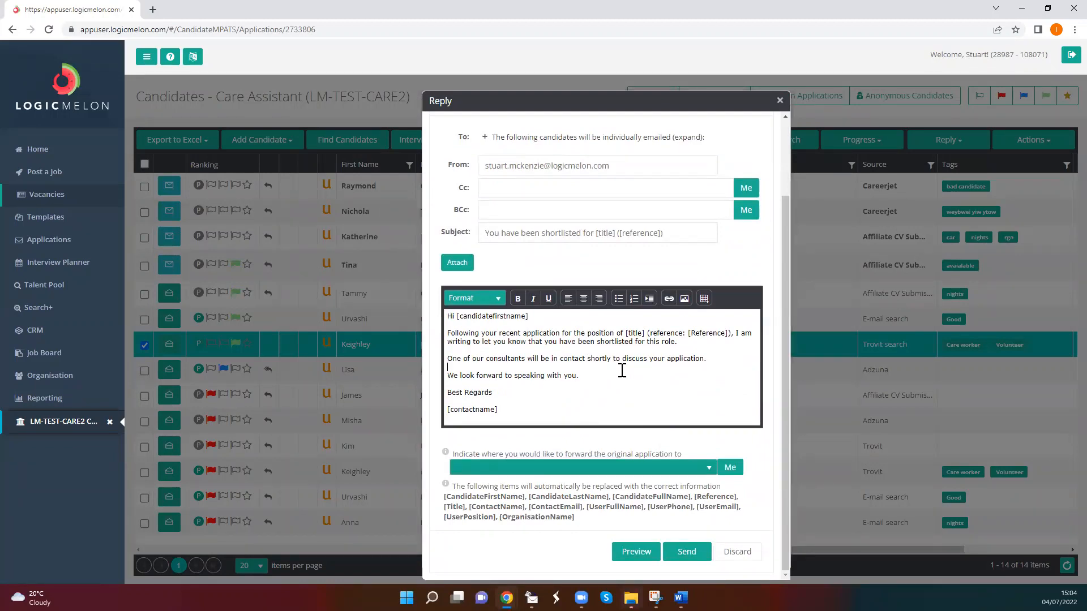
pyautogui.write('jhgfghjkl;.l,kmnbvc')
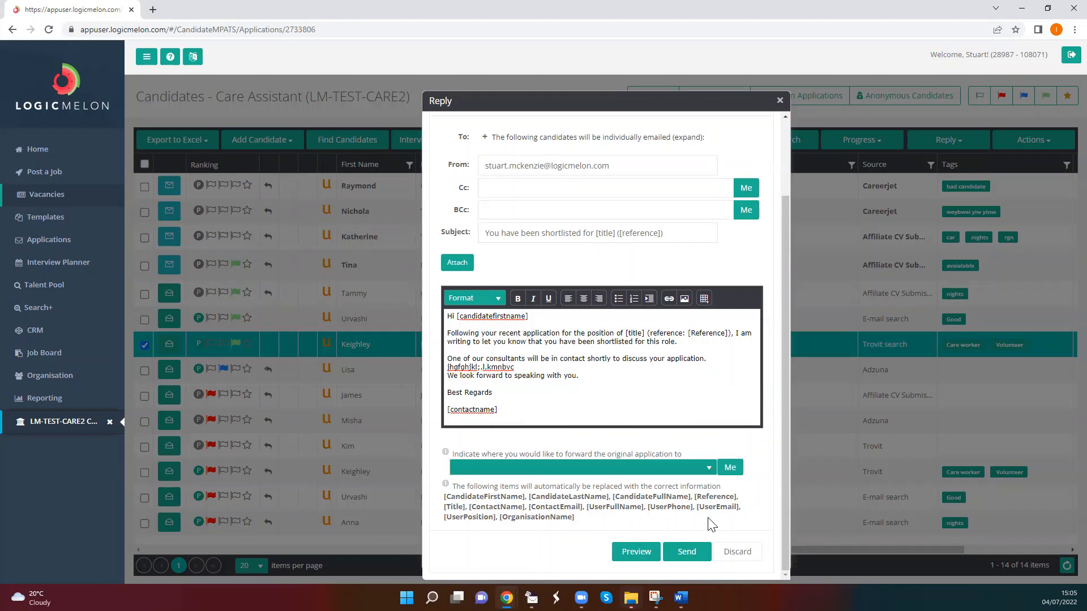
# Preview the shortlist email, and close the reply without sending it.
pyautogui.click(632, 562)
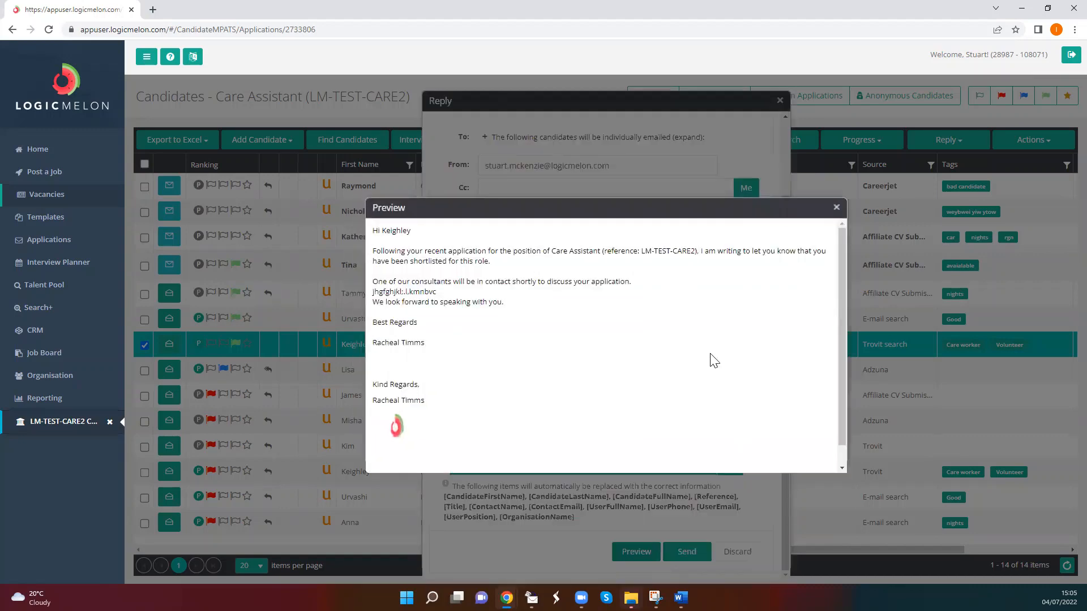
pyautogui.click(836, 208)
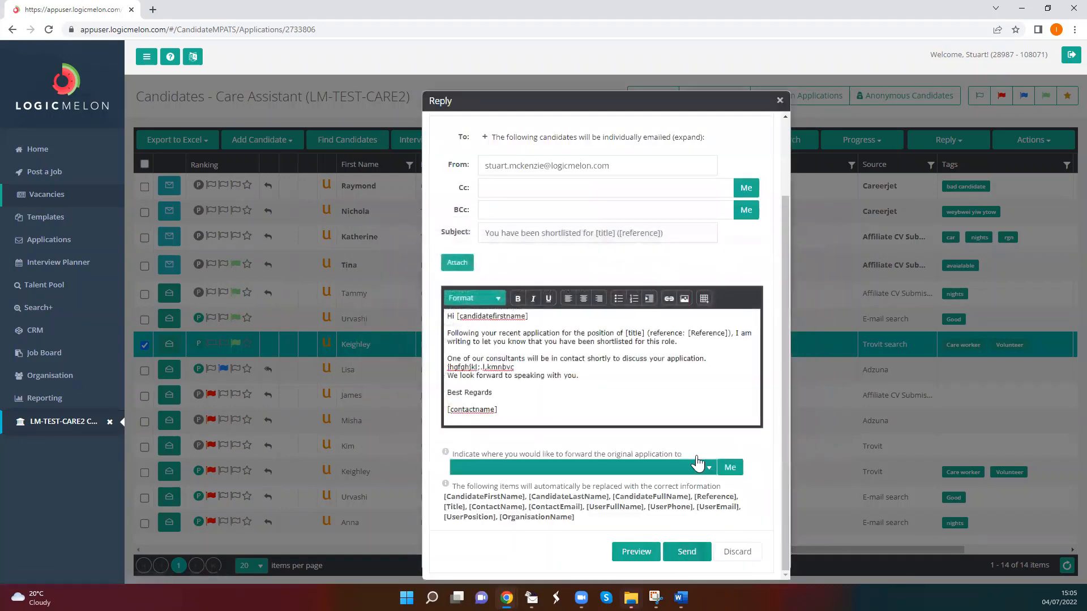
pyautogui.click(780, 102)
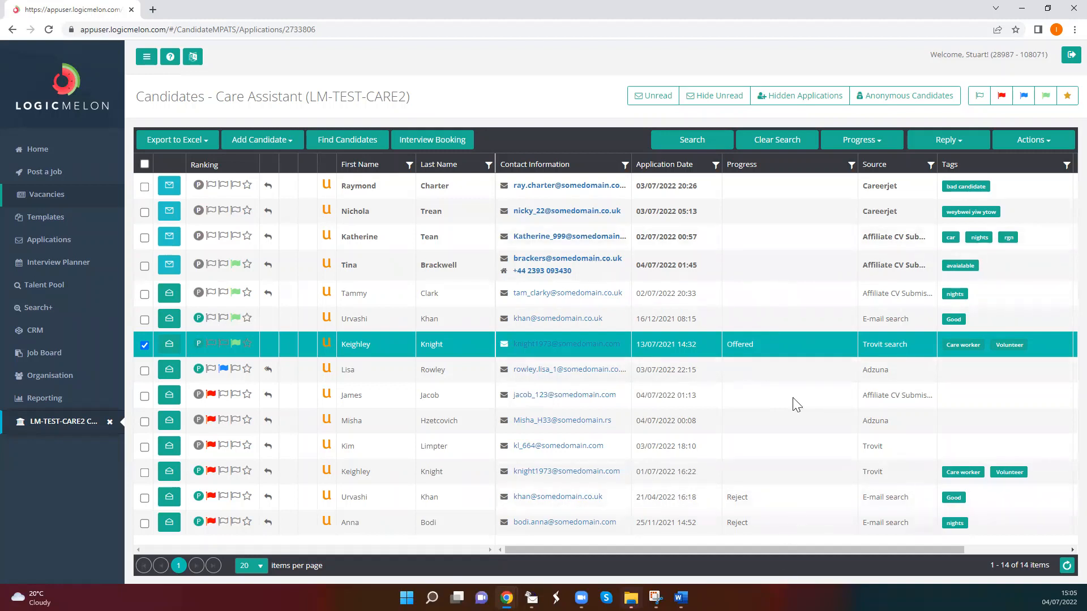
# View the available progress statuses for the applicant marked Offered without changing the status, and deselect the applicant.
pyautogui.click(856, 150)
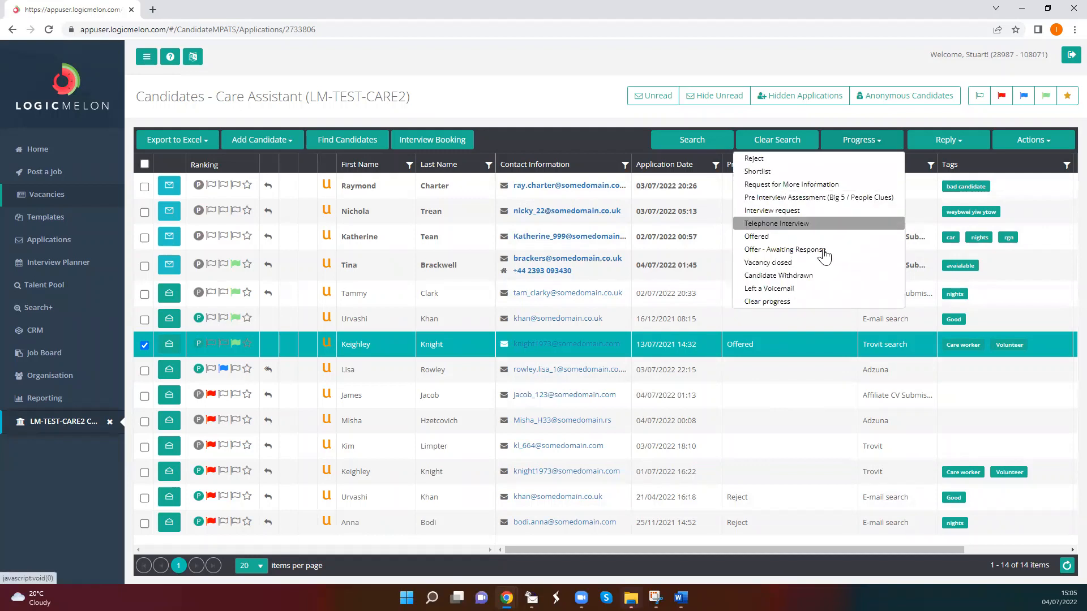
pyautogui.click(857, 139)
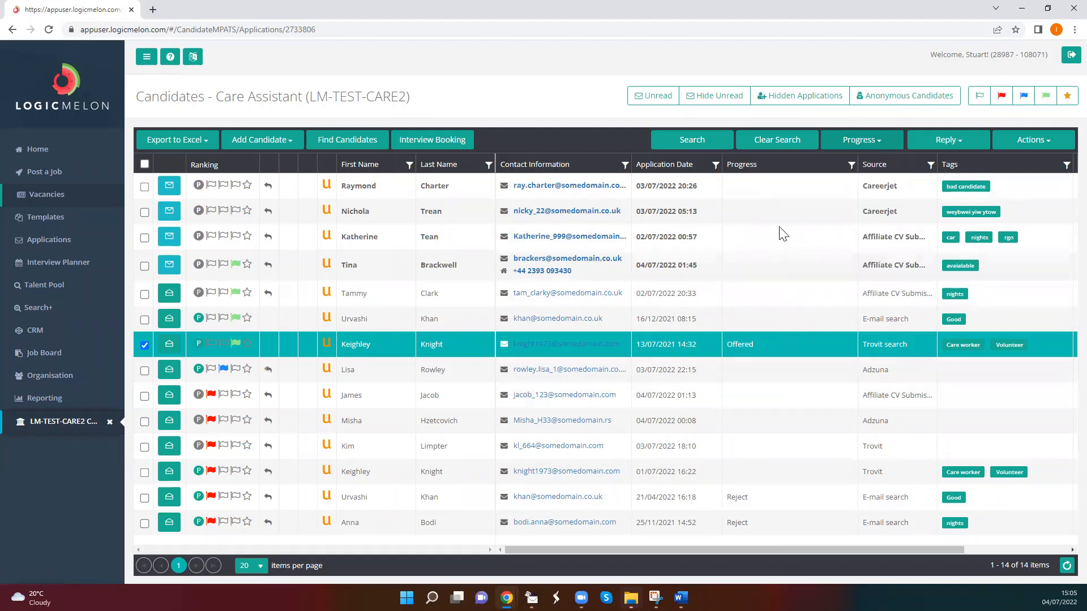
pyautogui.click(144, 345)
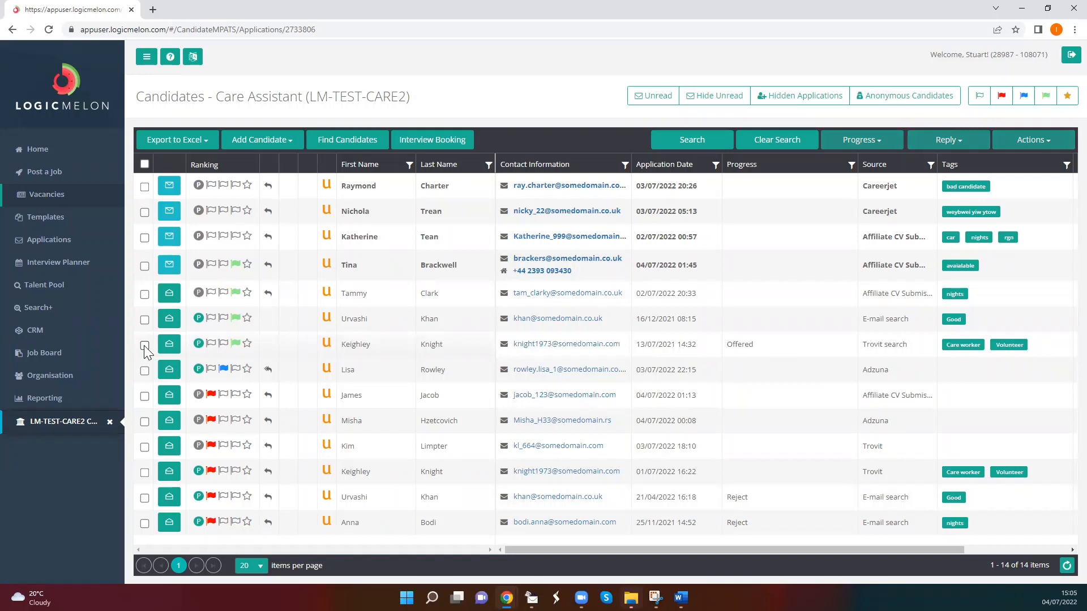
# Open the overall Applications list covering all adverts and look over its columns.
pyautogui.click(84, 244)
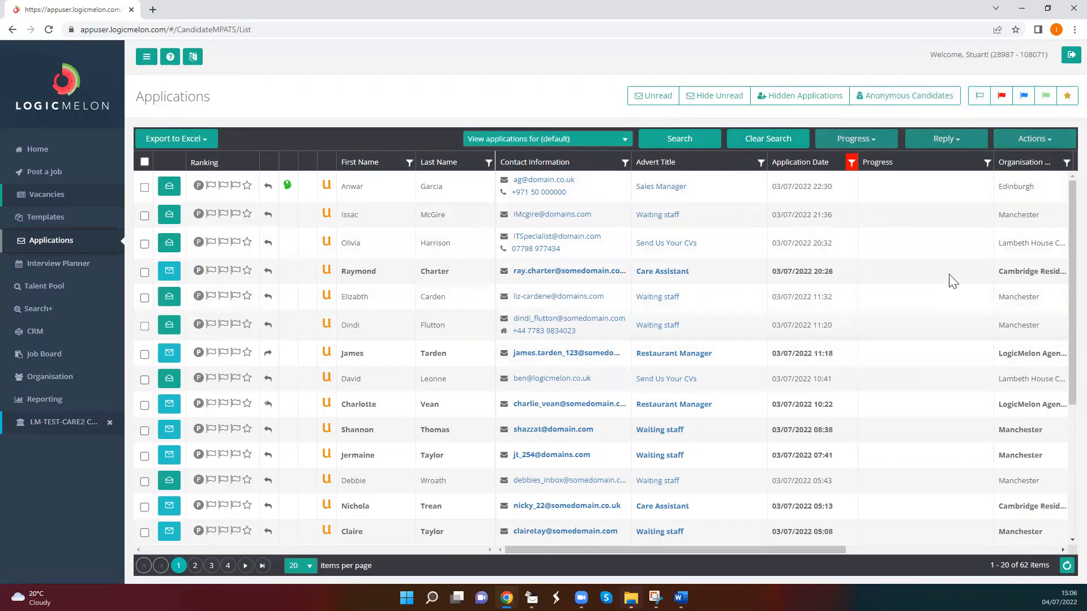
pyautogui.moveTo(803, 550); pyautogui.dragTo(634, 520)
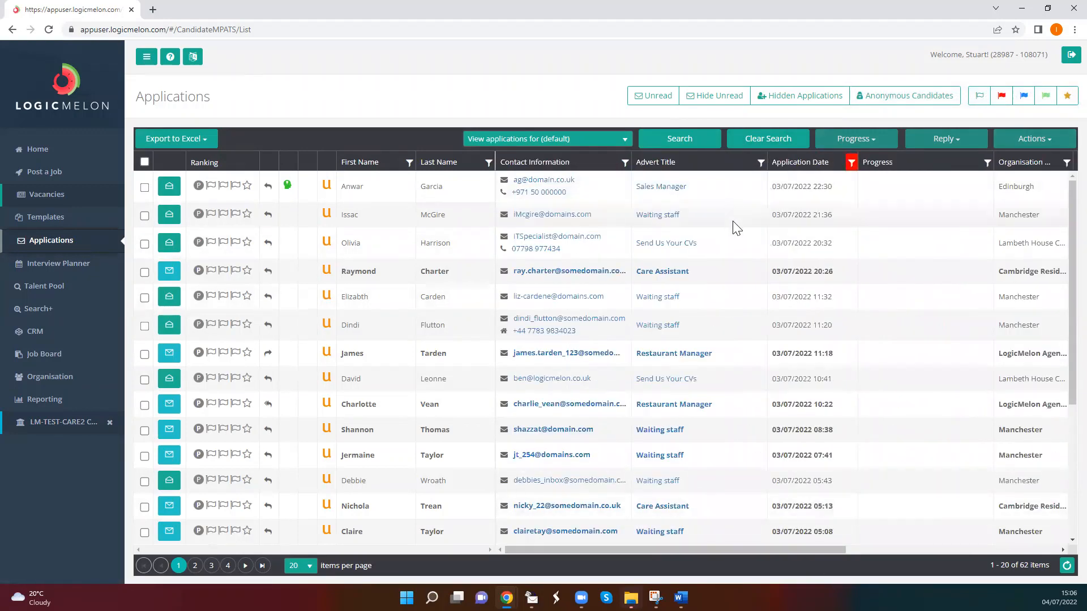